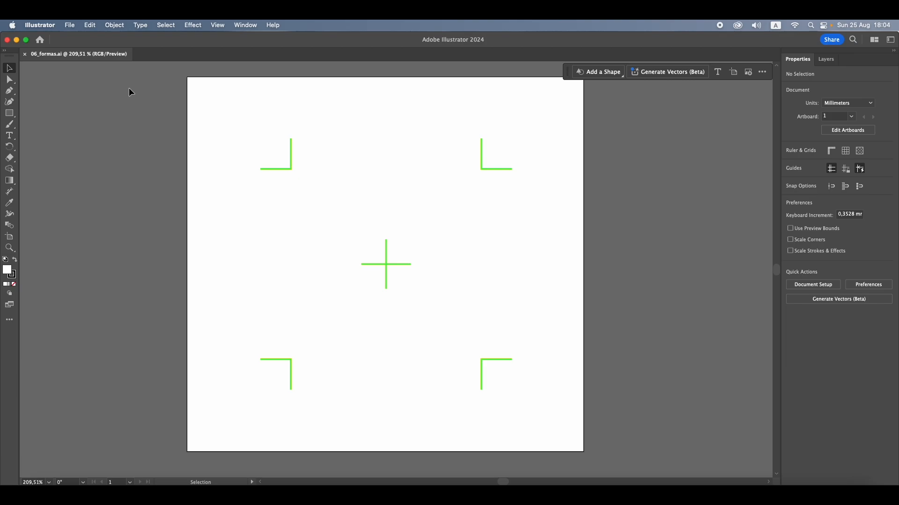
Draw a rectangle down from the centre cross and extend its upper-left corner until it measures about 47 × 42 mm
{"action": "key", "text": "m"}
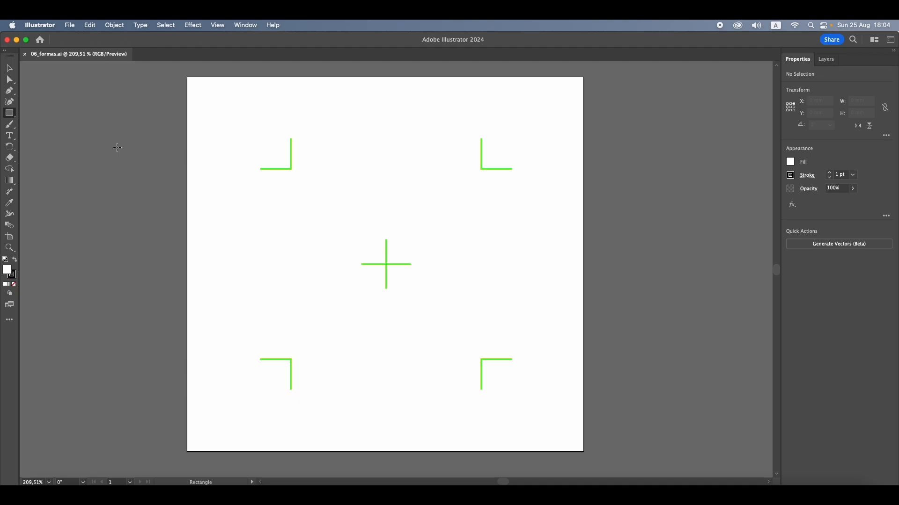
{"action": "left_click", "coordinate": [8, 112]}
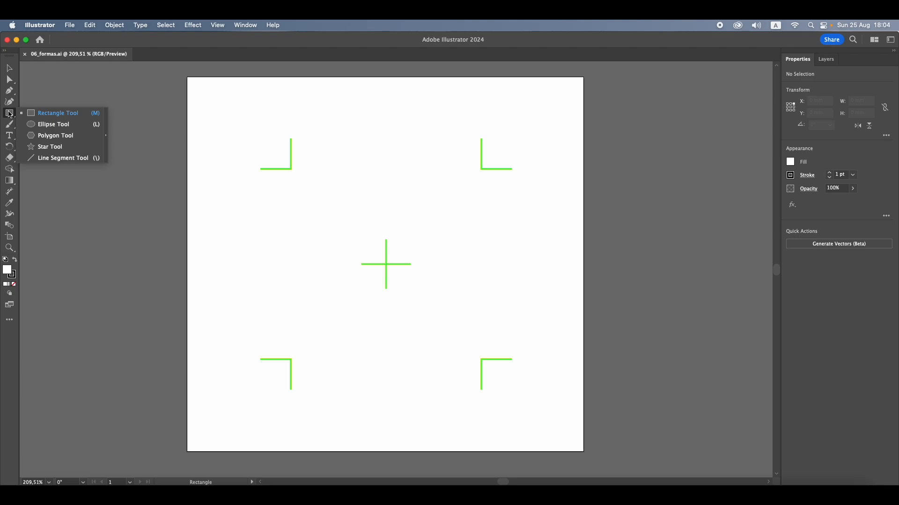
{"action": "left_click", "coordinate": [9, 113]}
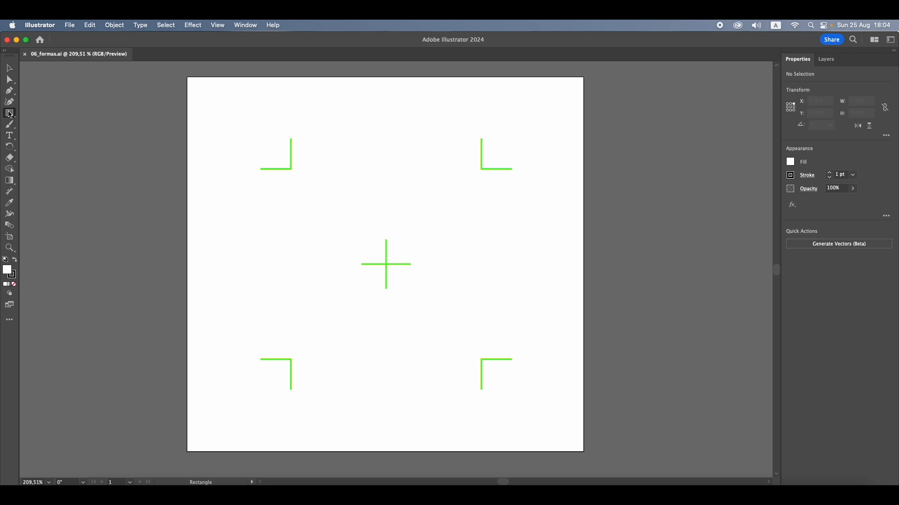
{"action": "left_click", "coordinate": [9, 114]}
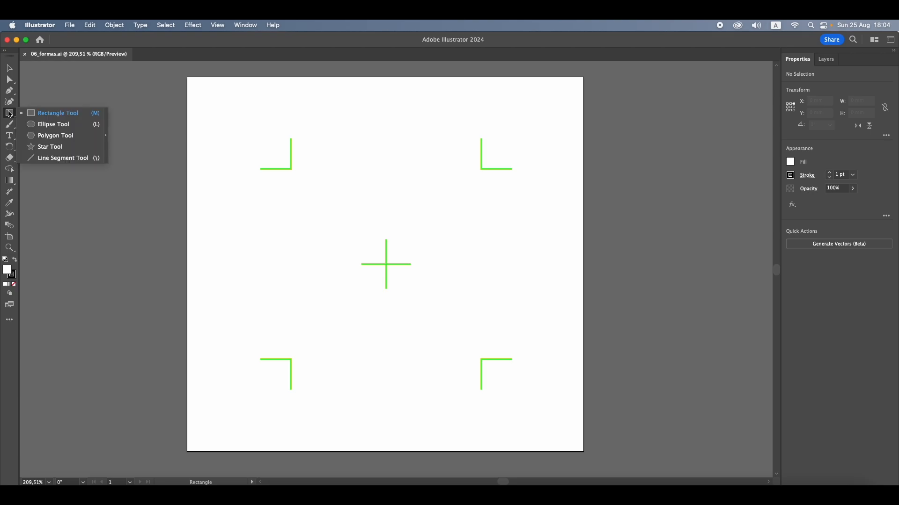
{"action": "left_click", "coordinate": [62, 113]}
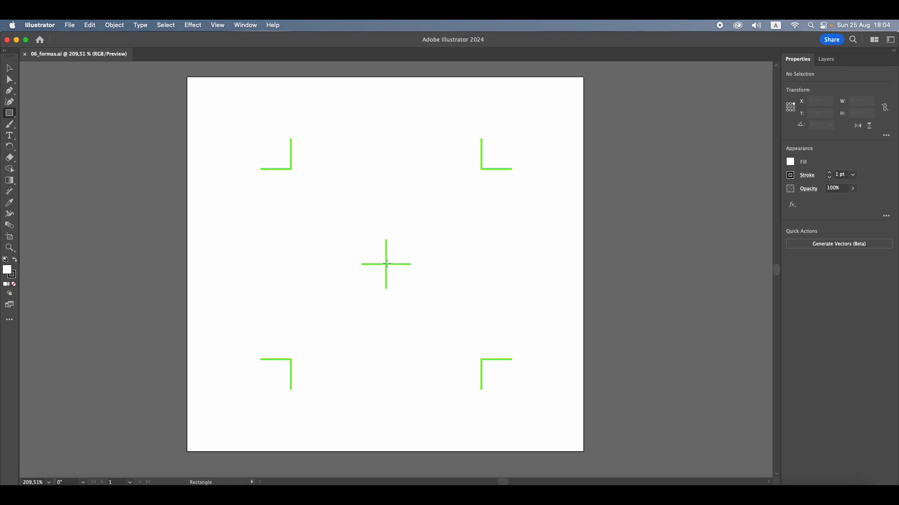
{"action": "mouse_move", "coordinate": [386, 264]}
{"action": "left_mouse_down"}
{"action": "mouse_move", "coordinate": [479, 345]}
{"action": "mouse_move", "coordinate": [479, 360]}
{"action": "mouse_move", "coordinate": [381, 348]}
{"action": "mouse_move", "coordinate": [291, 355]}
{"action": "mouse_move", "coordinate": [291, 172]}
{"action": "mouse_move", "coordinate": [487, 172]}
{"action": "mouse_move", "coordinate": [479, 361]}
{"action": "mouse_move", "coordinate": [289, 170]}
{"action": "mouse_move", "coordinate": [369, 183]}
{"action": "mouse_move", "coordinate": [484, 177]}
{"action": "mouse_move", "coordinate": [479, 370]}
{"action": "mouse_move", "coordinate": [343, 351]}
{"action": "mouse_move", "coordinate": [297, 357]}
{"action": "mouse_move", "coordinate": [355, 283]}
{"action": "mouse_move", "coordinate": [487, 189]}
{"action": "mouse_move", "coordinate": [482, 178]}
{"action": "mouse_move", "coordinate": [458, 301]}
{"action": "mouse_move", "coordinate": [482, 346]}
{"action": "left_mouse_up"}
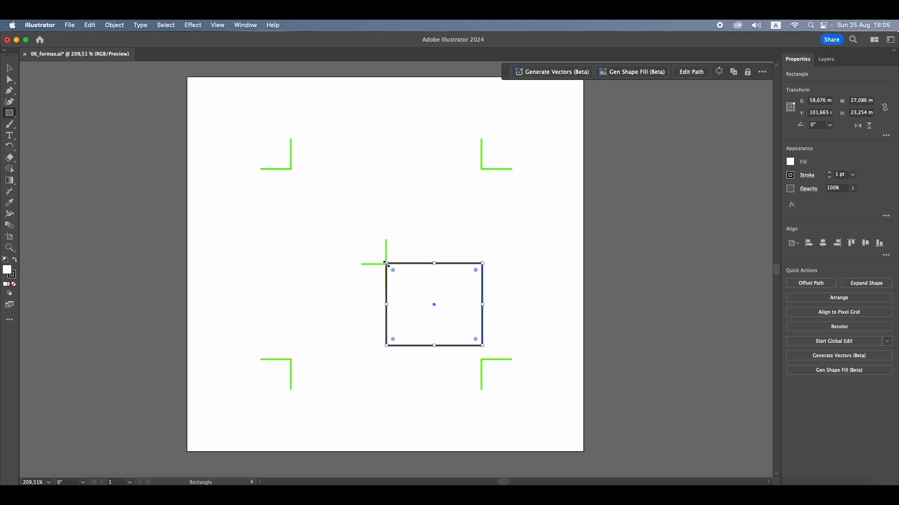
{"action": "left_click_drag", "start_coordinate": [386, 263], "coordinate": [314, 196]}
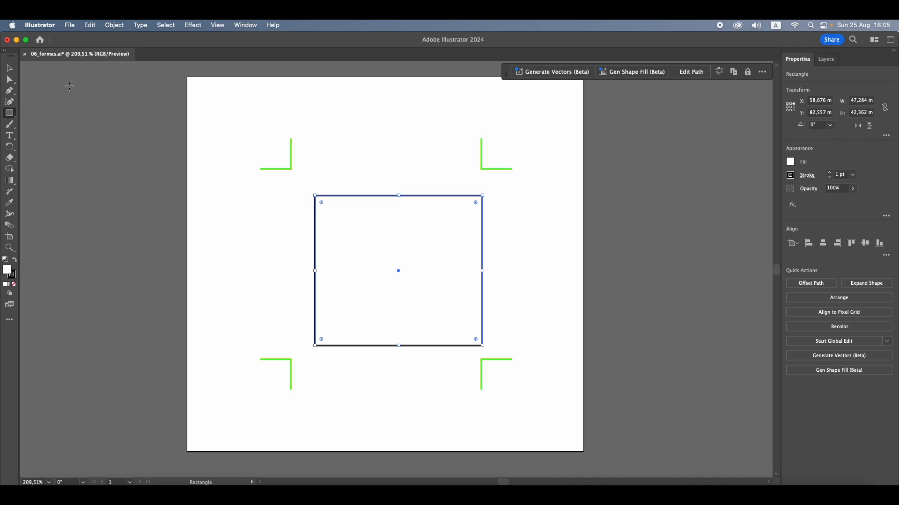
Reposition the rectangle over the centre of the guide marks and delete it
{"action": "left_click", "coordinate": [11, 68]}
{"action": "mouse_move", "coordinate": [389, 236]}
{"action": "left_mouse_down"}
{"action": "mouse_move", "coordinate": [370, 228]}
{"action": "mouse_move", "coordinate": [379, 226]}
{"action": "left_mouse_up"}
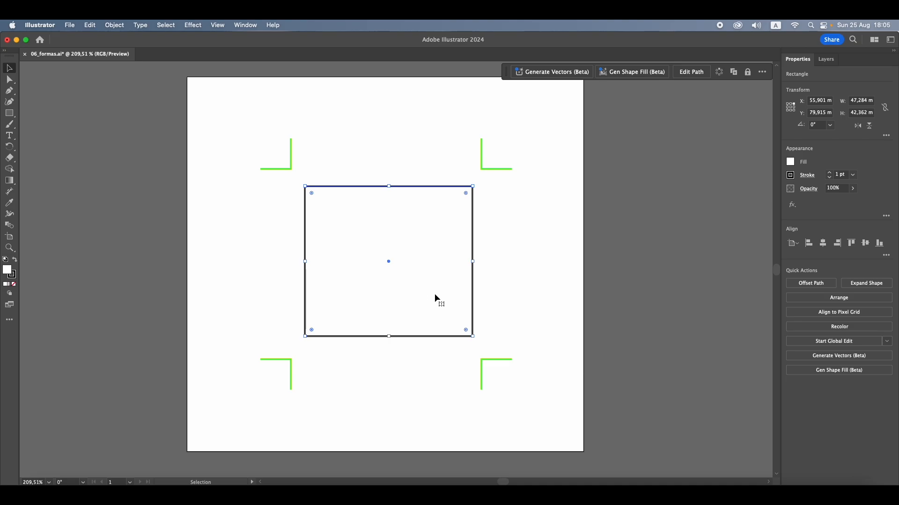
{"action": "mouse_move", "coordinate": [432, 292]}
{"action": "left_mouse_down"}
{"action": "mouse_move", "coordinate": [448, 290]}
{"action": "mouse_move", "coordinate": [430, 285]}
{"action": "left_mouse_up"}
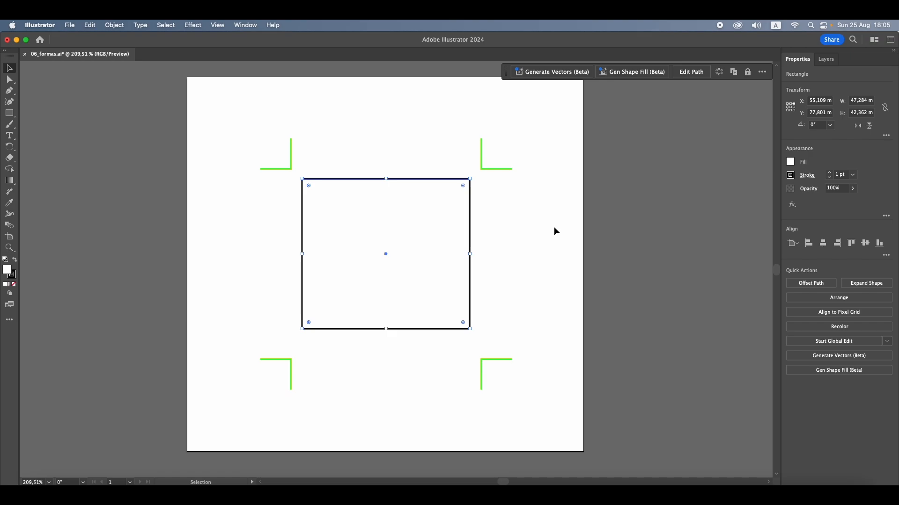
{"action": "key", "text": "Delete"}
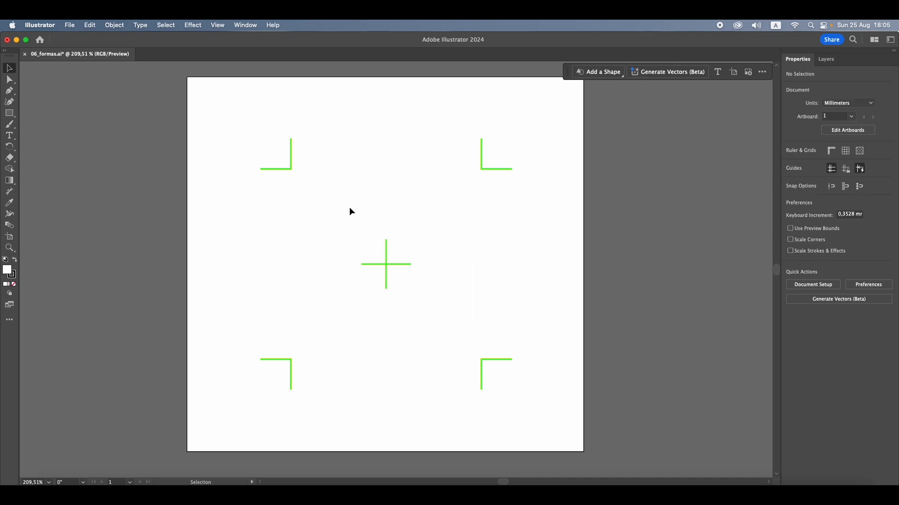
Draw a rectangle of about 44 × 47 mm outward from the centre cross and delete it
{"action": "key", "text": "m"}
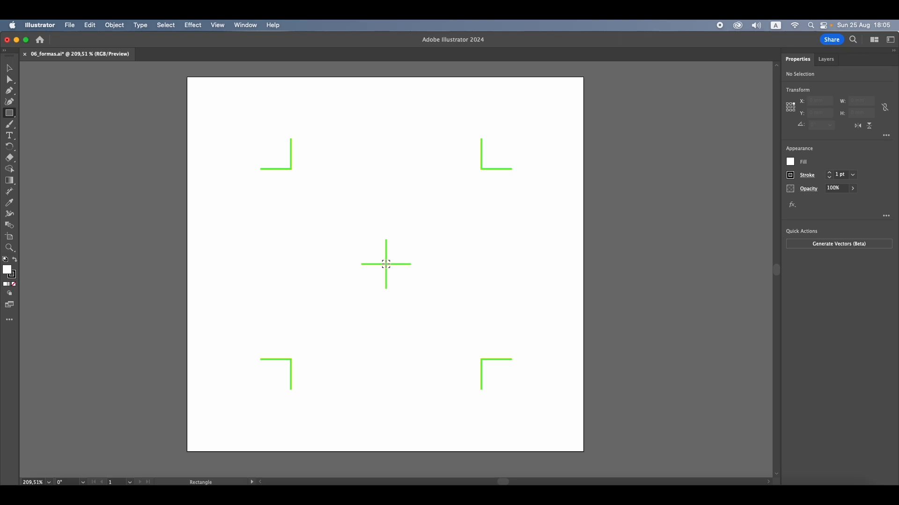
{"action": "mouse_move", "coordinate": [386, 264]}
{"action": "left_mouse_down"}
{"action": "mouse_move", "coordinate": [354, 240]}
{"action": "mouse_move", "coordinate": [299, 169]}
{"action": "mouse_move", "coordinate": [351, 214]}
{"action": "mouse_move", "coordinate": [356, 241]}
{"action": "mouse_move", "coordinate": [315, 199]}
{"action": "mouse_move", "coordinate": [323, 178]}
{"action": "mouse_move", "coordinate": [331, 231]}
{"action": "mouse_move", "coordinate": [309, 172]}
{"action": "mouse_move", "coordinate": [349, 237]}
{"action": "mouse_move", "coordinate": [308, 181]}
{"action": "mouse_move", "coordinate": [361, 227]}
{"action": "mouse_move", "coordinate": [308, 178]}
{"action": "mouse_move", "coordinate": [369, 240]}
{"action": "mouse_move", "coordinate": [317, 201]}
{"action": "mouse_move", "coordinate": [308, 181]}
{"action": "left_mouse_up"}
{"action": "scroll", "coordinate": [309, 143], "scroll_direction": "left", "scroll_amount": 1}
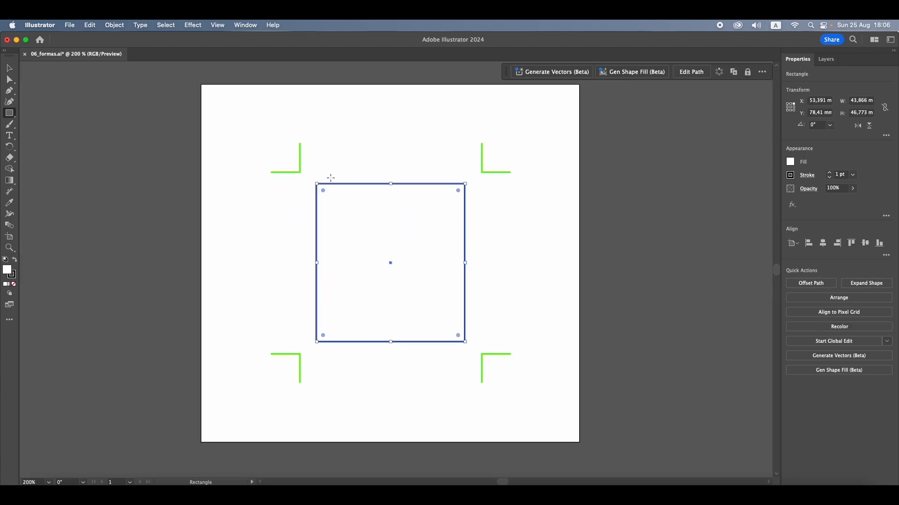
{"action": "key", "text": "Delete"}
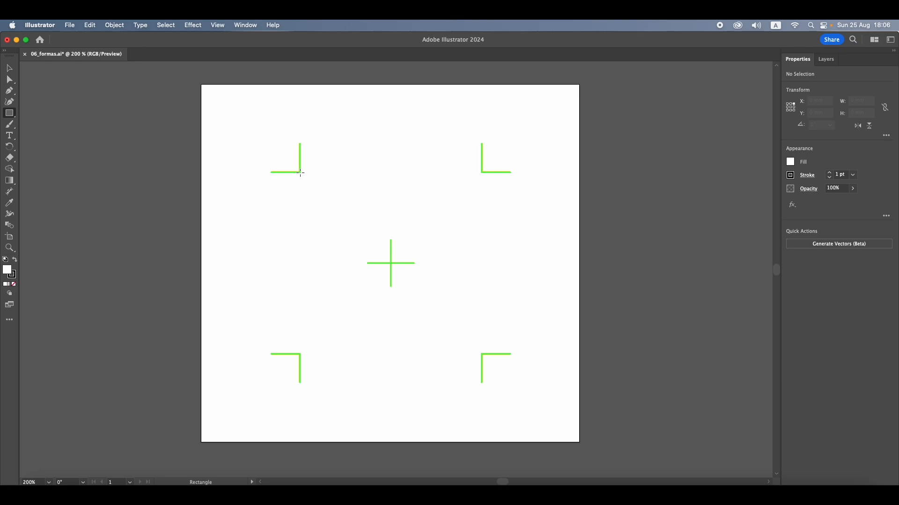
Draw a square of about 53 mm between the corner marks and another outward from the centre cross, deleting each one
{"action": "mouse_move", "coordinate": [300, 172]}
{"action": "left_mouse_down"}
{"action": "mouse_move", "coordinate": [480, 325]}
{"action": "mouse_move", "coordinate": [371, 245]}
{"action": "mouse_move", "coordinate": [484, 335]}
{"action": "mouse_move", "coordinate": [404, 280]}
{"action": "mouse_move", "coordinate": [482, 331]}
{"action": "mouse_move", "coordinate": [456, 325]}
{"action": "mouse_move", "coordinate": [479, 352]}
{"action": "left_mouse_up"}
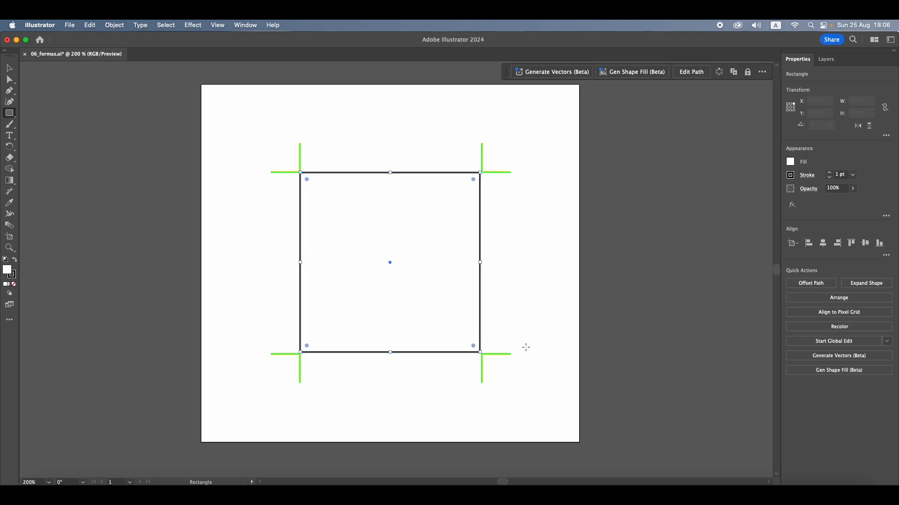
{"action": "key", "text": "Delete"}
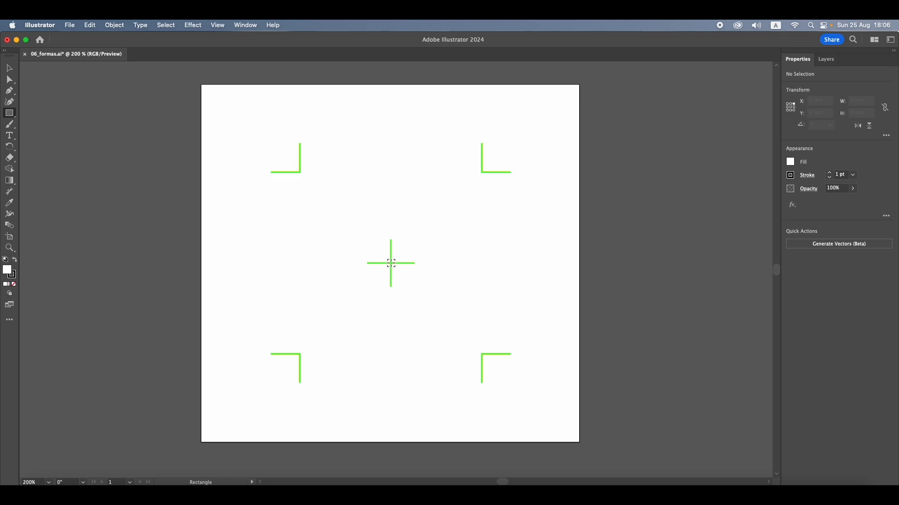
{"action": "mouse_move", "coordinate": [391, 263]}
{"action": "left_mouse_down"}
{"action": "mouse_move", "coordinate": [302, 167]}
{"action": "mouse_move", "coordinate": [356, 216]}
{"action": "mouse_move", "coordinate": [318, 174]}
{"action": "left_mouse_up"}
{"action": "key", "text": "Delete"}
Create a rectangle with an exact width and height of 50 mm near the upper-left corner mark
{"action": "left_click", "coordinate": [307, 181]}
{"action": "left_click_drag", "start_coordinate": [460, 187], "coordinate": [457, 185]}
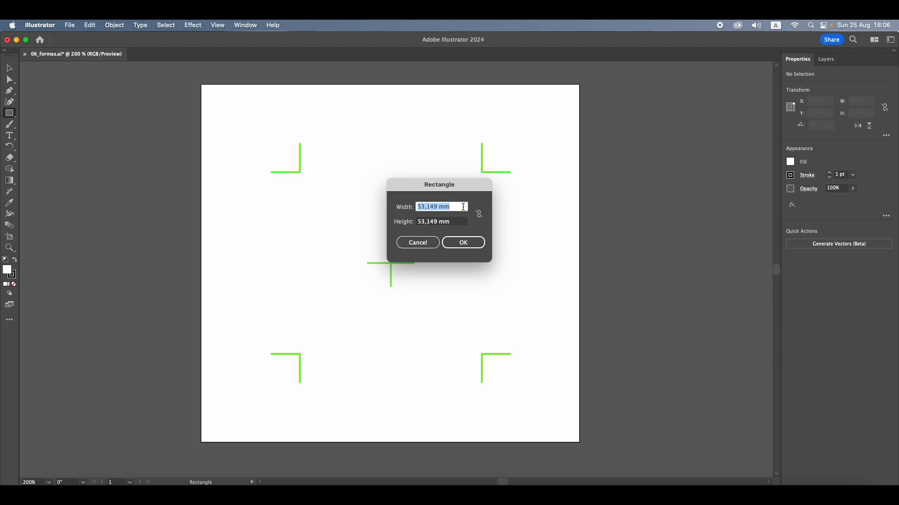
{"action": "type", "text": "50"}
{"action": "key", "text": "Tab"}
{"action": "type", "text": "50"}
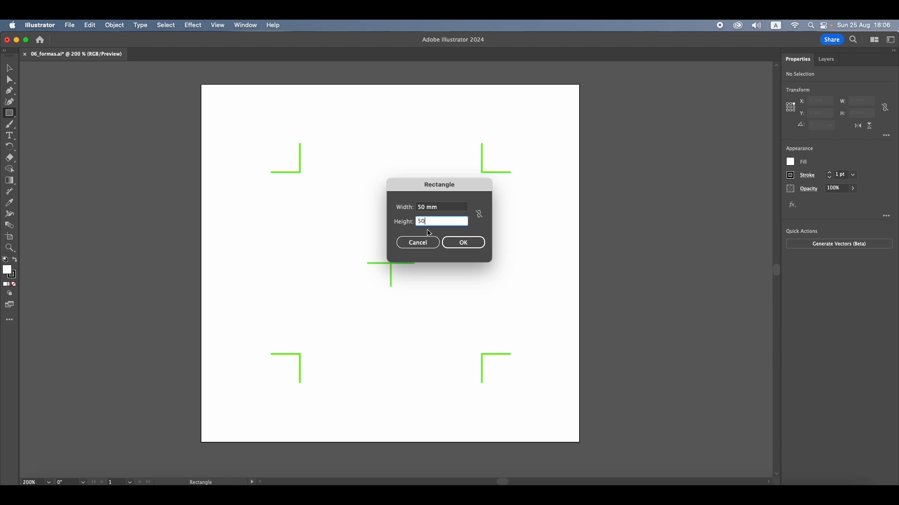
{"action": "left_click", "coordinate": [464, 243]}
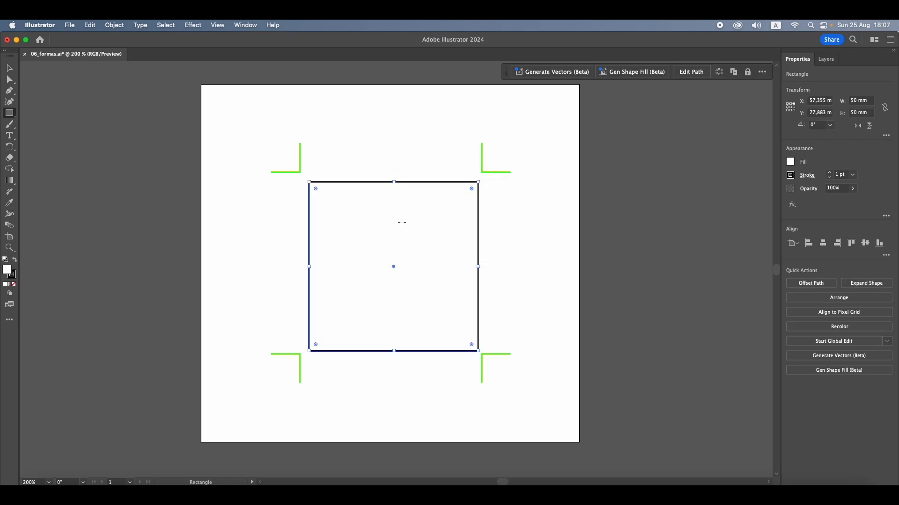
Enlarge the square to a width and height of 55 mm and centre it between the corner marks
{"action": "left_click", "coordinate": [9, 68]}
{"action": "left_click_drag", "start_coordinate": [478, 182], "coordinate": [490, 169]}
{"action": "left_click", "coordinate": [861, 100]}
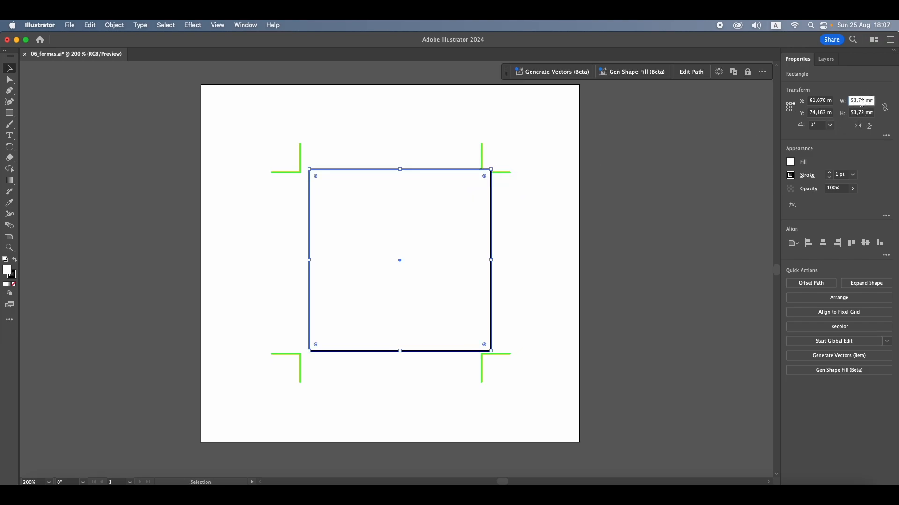
{"action": "double_click", "coordinate": [861, 100]}
{"action": "type", "text": "55"}
{"action": "left_click", "coordinate": [841, 114]}
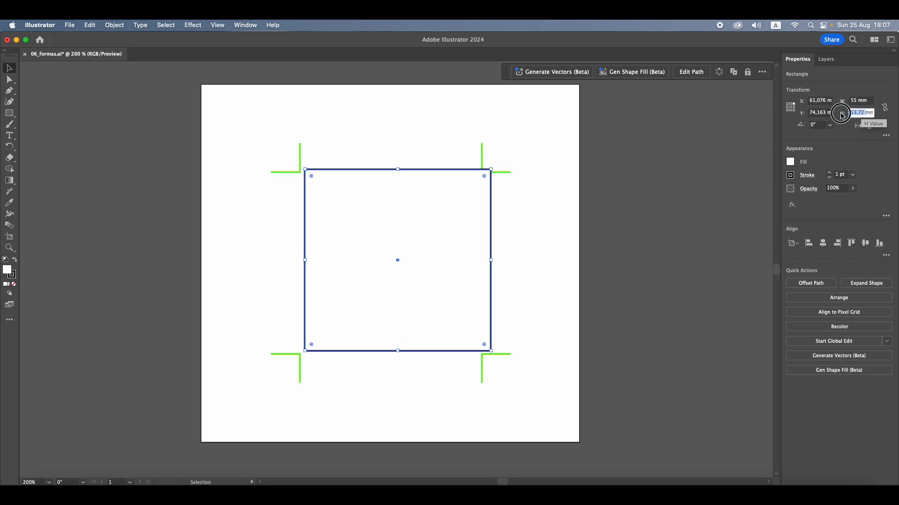
{"action": "type", "text": "55mm"}
{"action": "key", "text": "Return"}
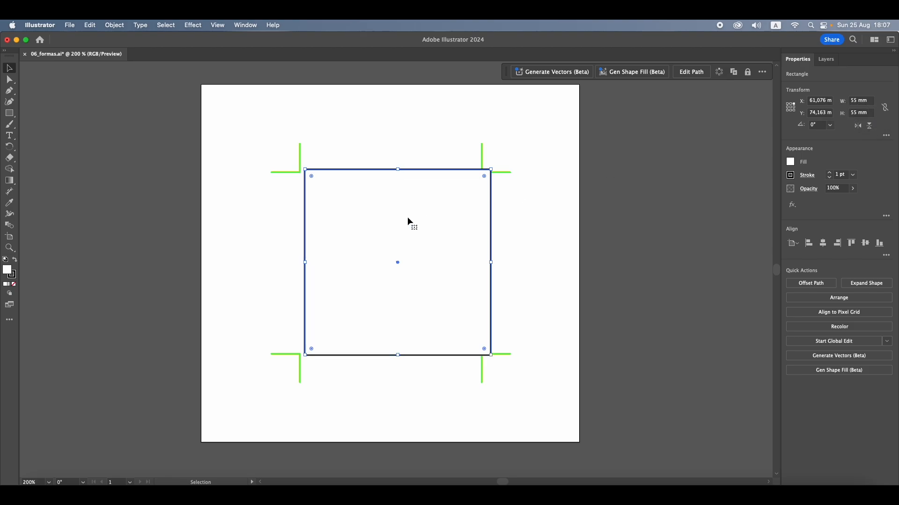
{"action": "left_click_drag", "start_coordinate": [415, 225], "coordinate": [410, 223]}
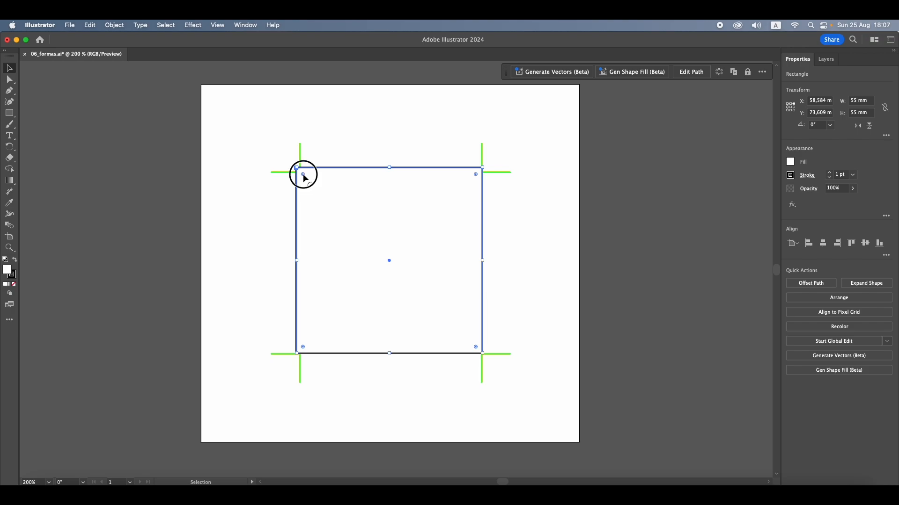
Round the square's upper-left and lower-right corners individually into a leaf shape, and delete the shape
{"action": "left_click_drag", "start_coordinate": [303, 178], "coordinate": [291, 150]}
{"action": "left_click_drag", "start_coordinate": [302, 173], "coordinate": [432, 304]}
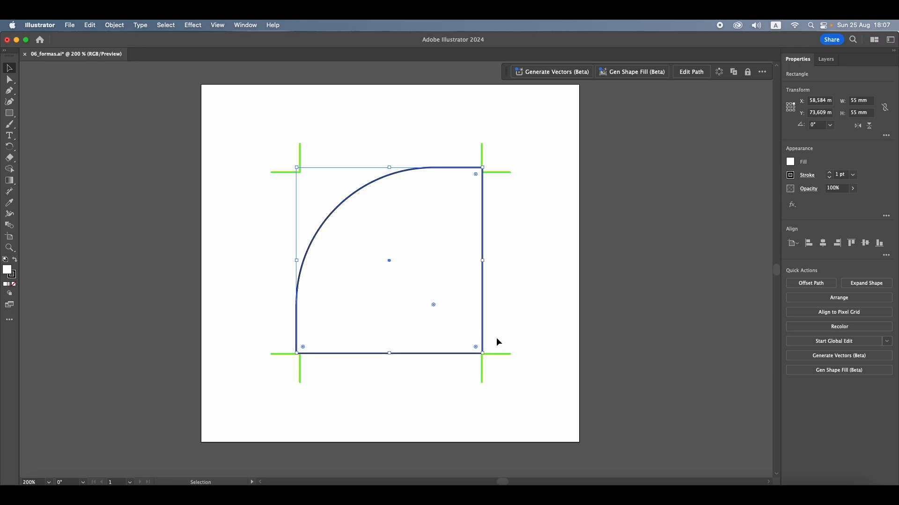
{"action": "left_click_drag", "start_coordinate": [476, 348], "coordinate": [319, 195]}
{"action": "left_click_drag", "start_coordinate": [303, 346], "coordinate": [264, 374]}
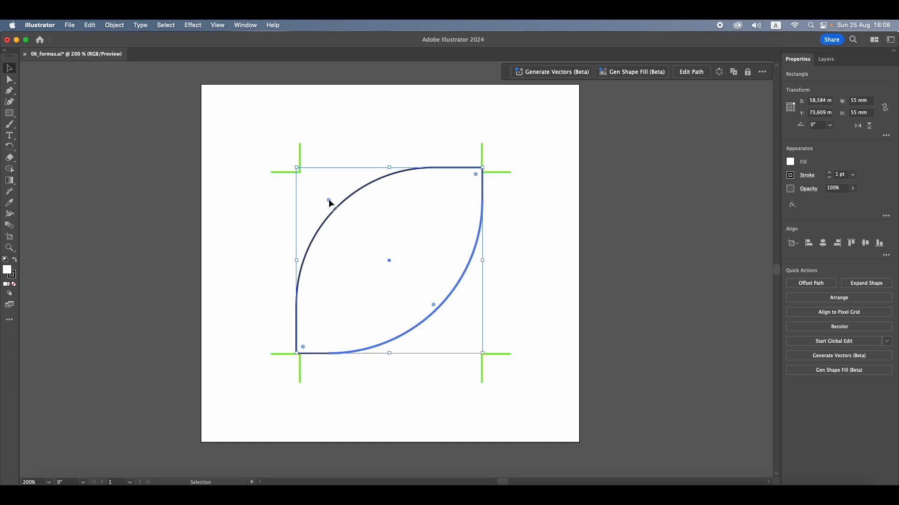
{"action": "left_click_drag", "start_coordinate": [328, 200], "coordinate": [532, 397]}
{"action": "key", "text": "Delete"}
Draw a circle of about 19 mm with the Ellipse tool from the upper-left corner mark and delete it
{"action": "key", "text": "l"}
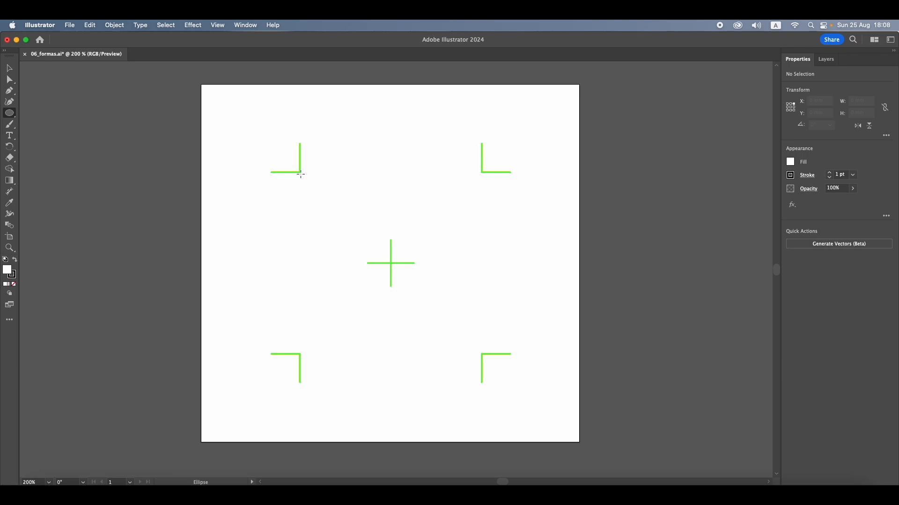
{"action": "left_click_drag", "start_coordinate": [300, 174], "coordinate": [367, 240]}
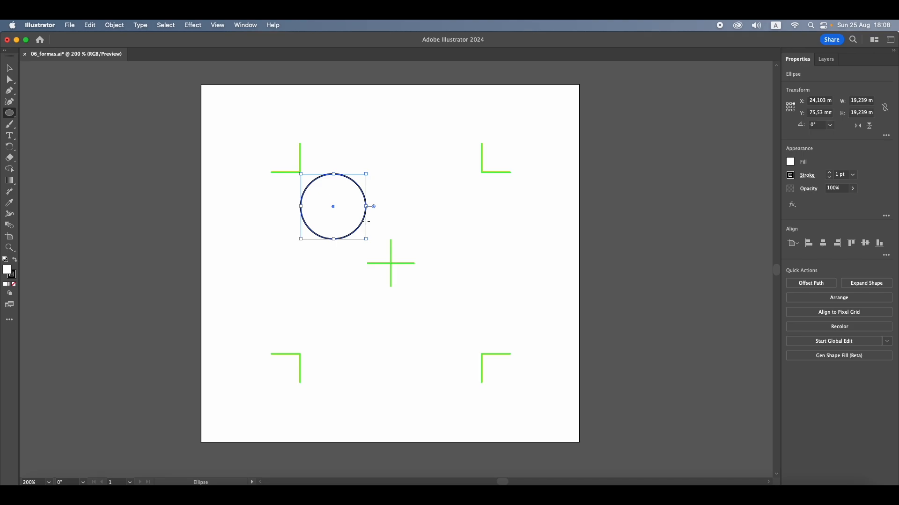
{"action": "key", "text": "Delete"}
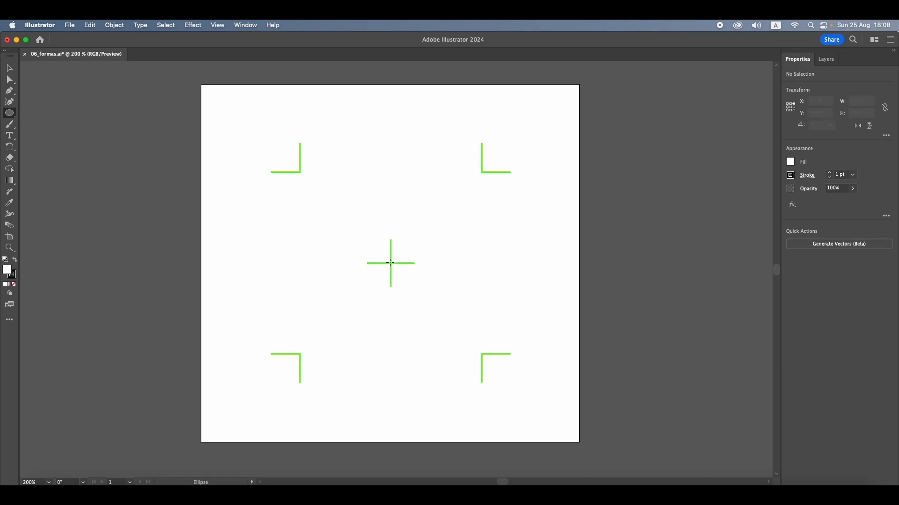
Draw a circle of about 64 mm outward from the centre cross and delete it
{"action": "left_click_drag", "start_coordinate": [390, 263], "coordinate": [281, 164]}
{"action": "key", "text": "super+minus"}
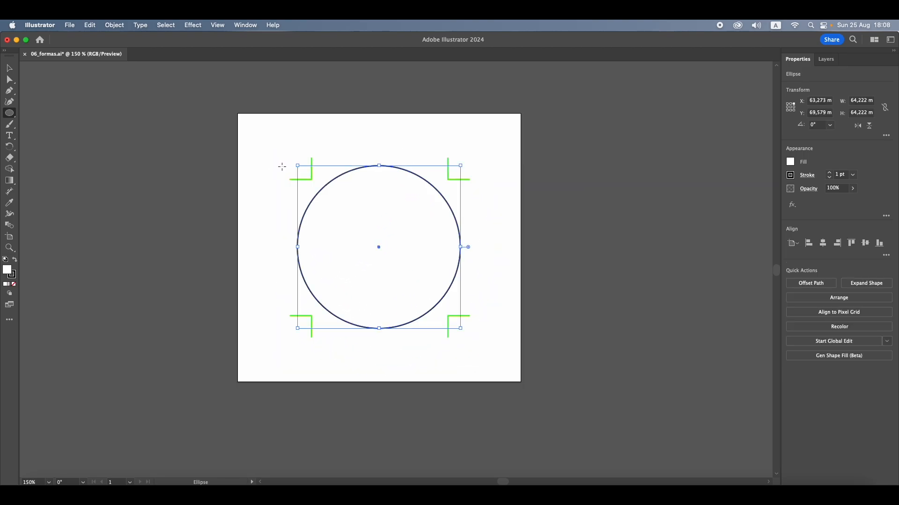
{"action": "key", "text": "Delete"}
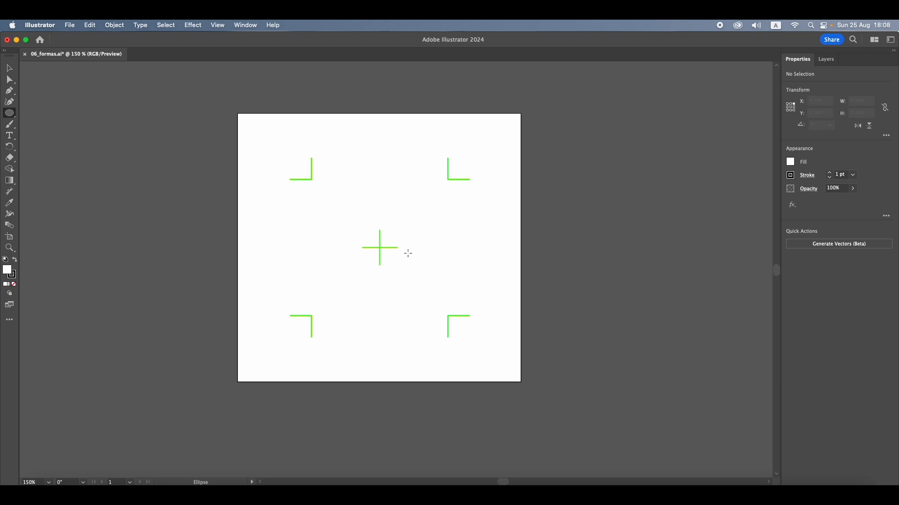
Create an ellipse with an exact width and height of 50 mm near the upper-left corner mark
{"action": "scroll", "coordinate": [408, 253], "scroll_direction": "up", "scroll_amount": 3}
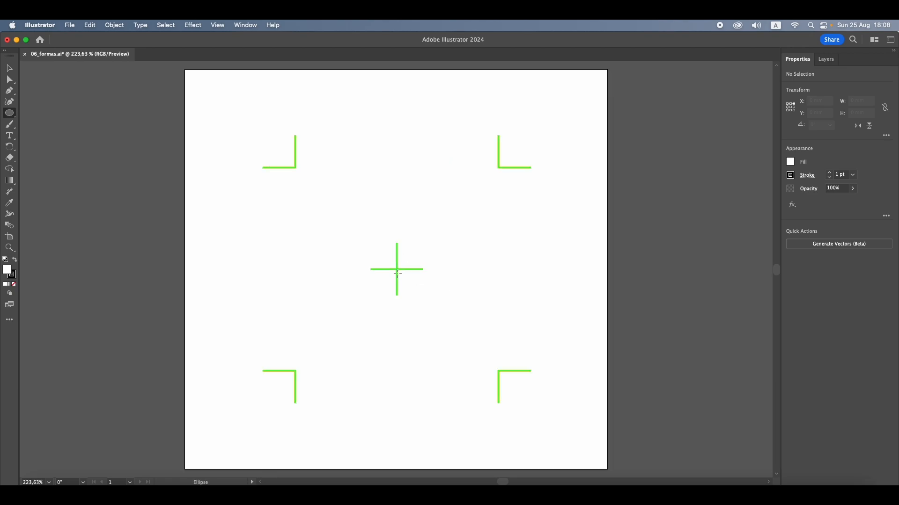
{"action": "left_click", "coordinate": [309, 184]}
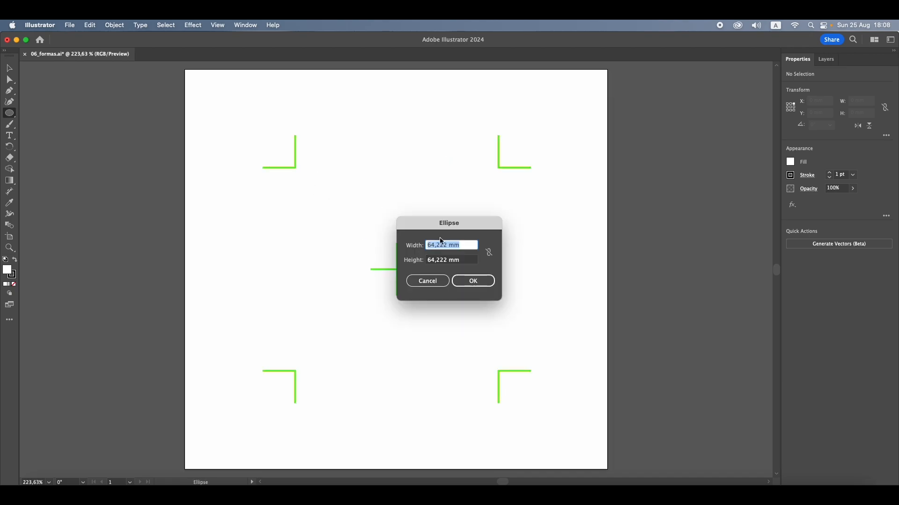
{"action": "type", "text": "50"}
{"action": "key", "text": "Tab"}
{"action": "type", "text": "50"}
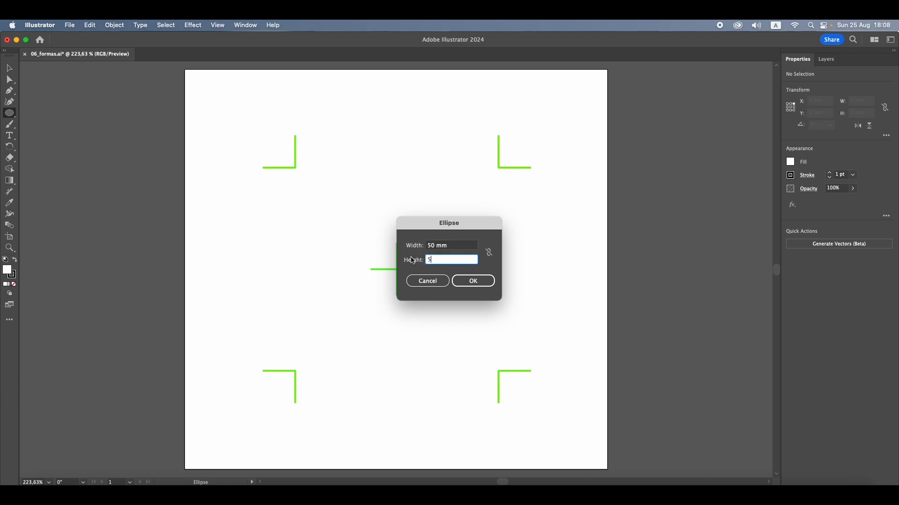
{"action": "left_click", "coordinate": [483, 281]}
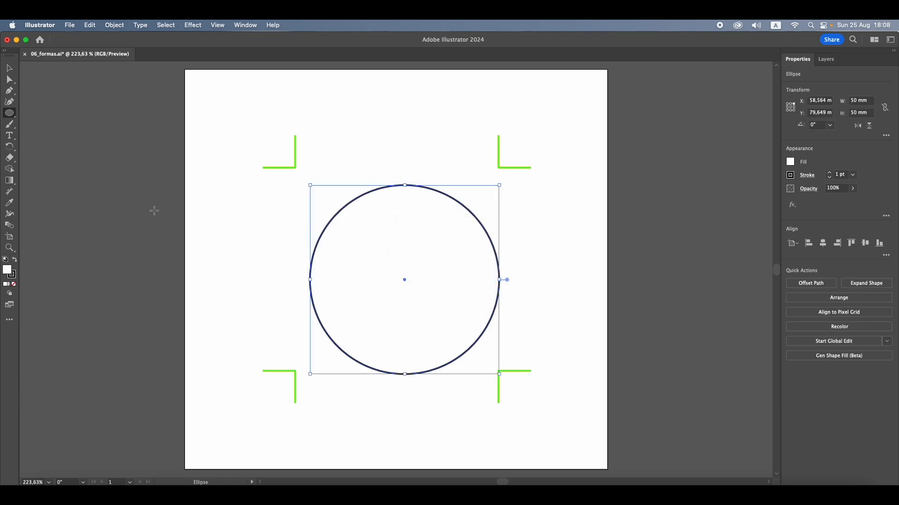
Move the circle to the middle of the corner marks and open a narrow pie wedge just above its right-hand radius
{"action": "key", "text": "v"}
{"action": "mouse_move", "coordinate": [377, 241]}
{"action": "left_mouse_down"}
{"action": "mouse_move", "coordinate": [371, 229]}
{"action": "mouse_move", "coordinate": [379, 238]}
{"action": "left_mouse_up"}
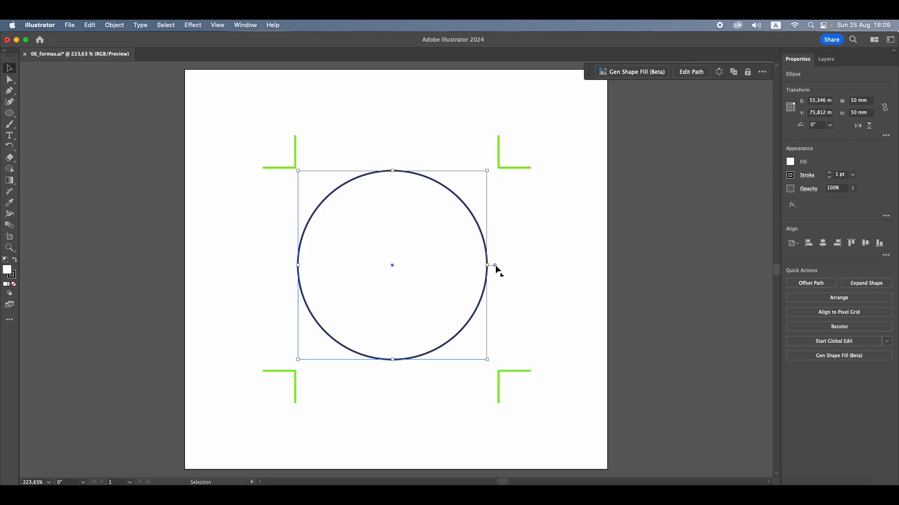
{"action": "left_click_drag", "start_coordinate": [495, 262], "coordinate": [495, 211]}
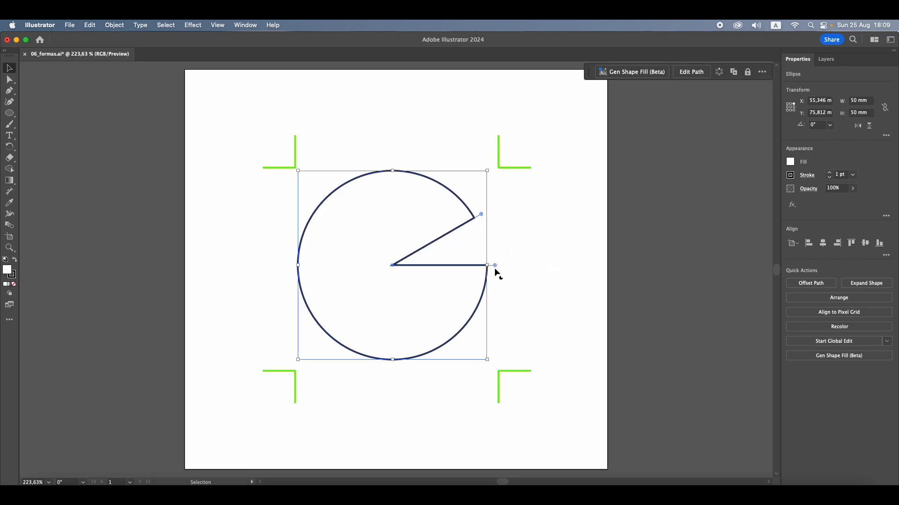
Reshape the circle's pie wedge into an opening of about a quarter in its lower-right part and delete the shape
{"action": "left_click_drag", "start_coordinate": [496, 271], "coordinate": [481, 279]}
{"action": "left_click_drag", "start_coordinate": [475, 218], "coordinate": [387, 351]}
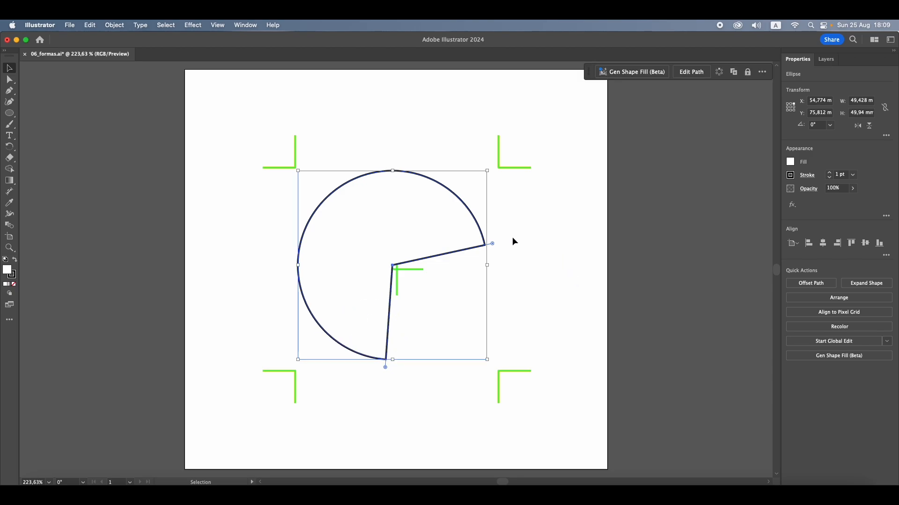
{"action": "key", "text": "Delete"}
Draw a flat-topped hexagon about 61 mm wide and 53 mm high outward from the centre cross with the Polygon tool
{"action": "left_click_drag", "start_coordinate": [10, 113], "coordinate": [46, 134]}
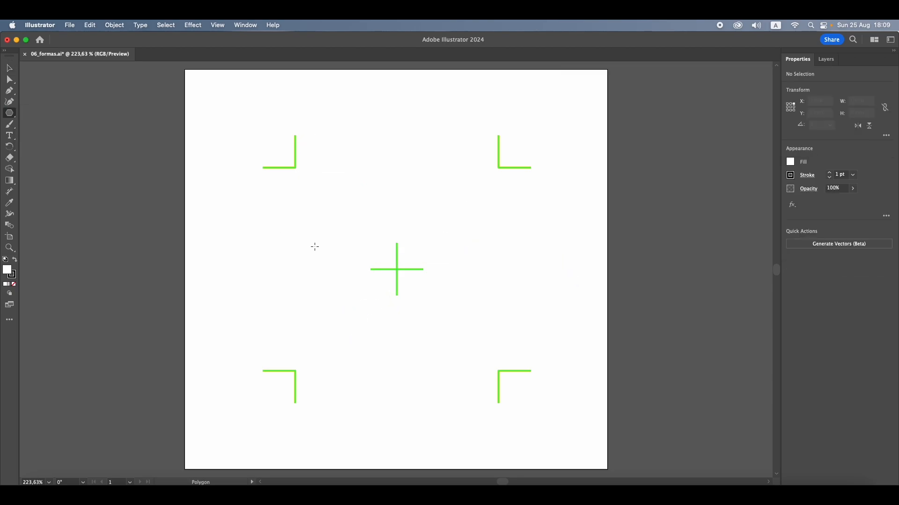
{"action": "left_click", "coordinate": [397, 269]}
{"action": "left_click_drag", "start_coordinate": [397, 269], "coordinate": [341, 168]}
{"action": "scroll", "coordinate": [365, 178], "scroll_direction": "up", "scroll_amount": 3}
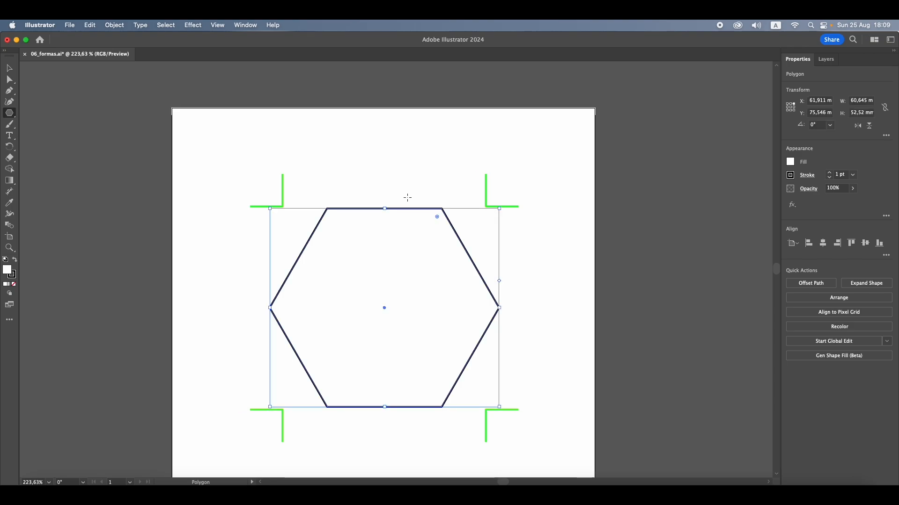
{"action": "scroll", "coordinate": [403, 173], "scroll_direction": "down", "scroll_amount": 3}
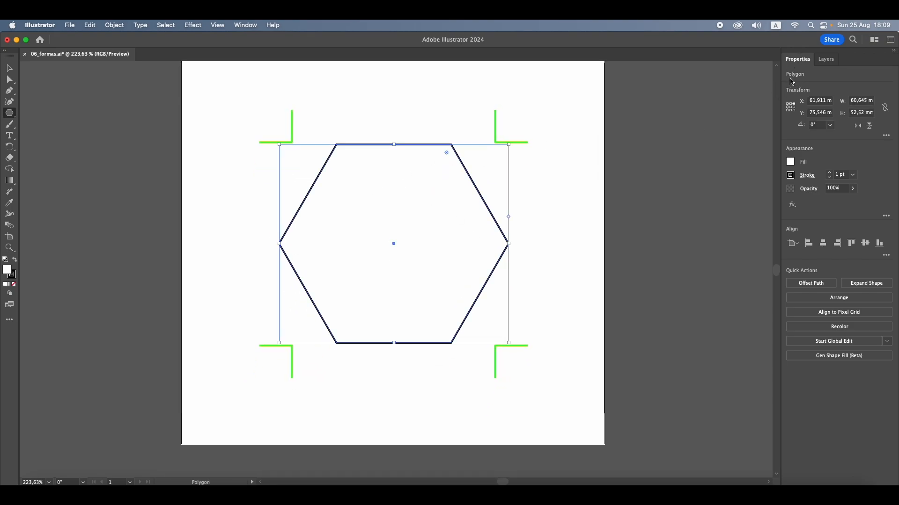
Raise the polygon's side count to 10 and reduce it to 3 to form a triangle
{"action": "left_click", "coordinate": [887, 137]}
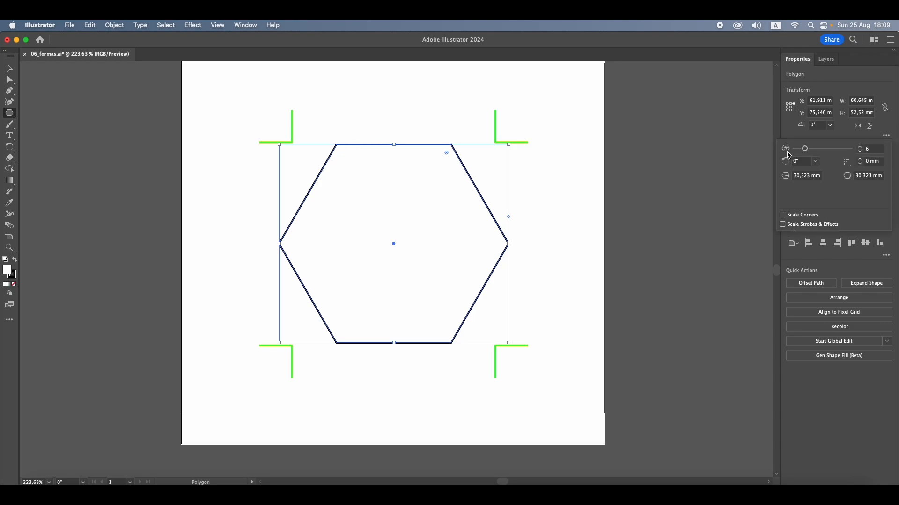
{"action": "left_click", "coordinate": [860, 148]}
{"action": "left_click", "coordinate": [861, 147]}
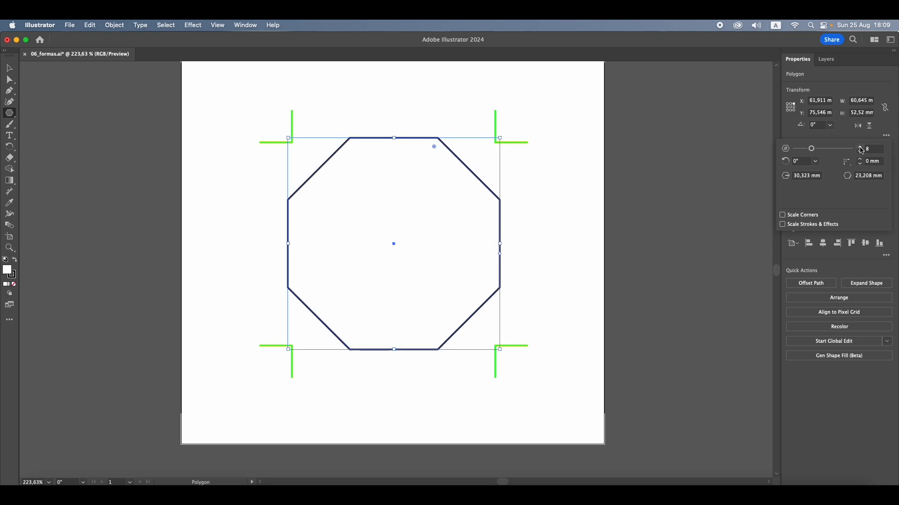
{"action": "left_click", "coordinate": [860, 147]}
{"action": "left_click", "coordinate": [861, 148]}
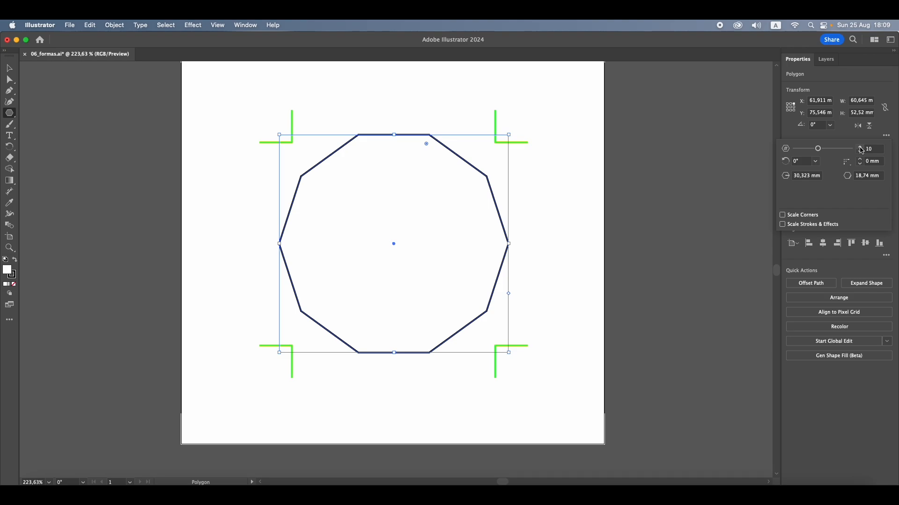
{"action": "left_click", "coordinate": [860, 151]}
{"action": "left_click", "coordinate": [861, 151]}
{"action": "left_click", "coordinate": [861, 152]}
{"action": "left_click", "coordinate": [861, 152]}
{"action": "left_click", "coordinate": [860, 152]}
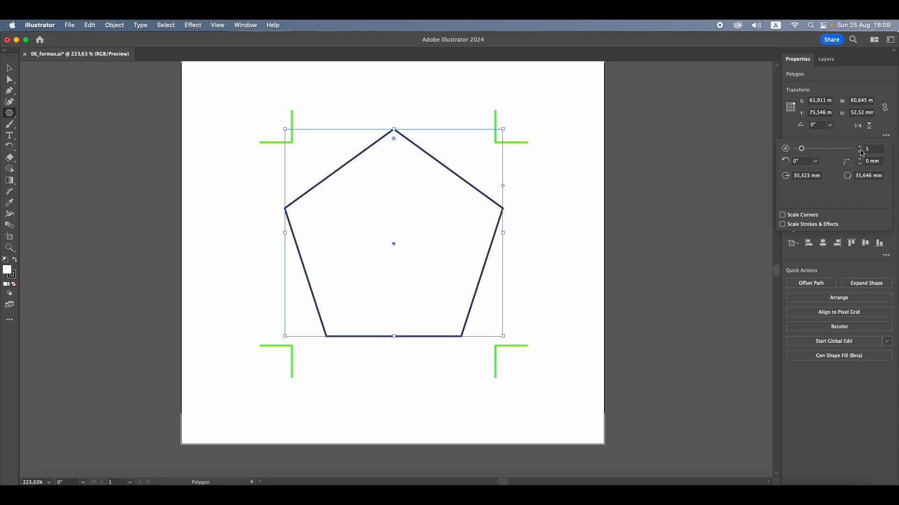
{"action": "left_click", "coordinate": [861, 151]}
{"action": "left_click", "coordinate": [861, 152]}
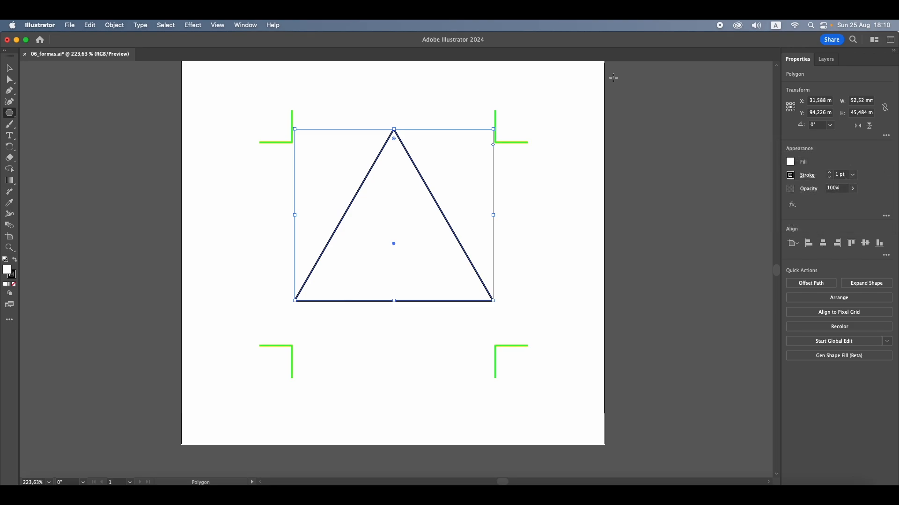
Rotate the triangle through 90°, 180° and 270° and return it to 0°
{"action": "left_click", "coordinate": [830, 126]}
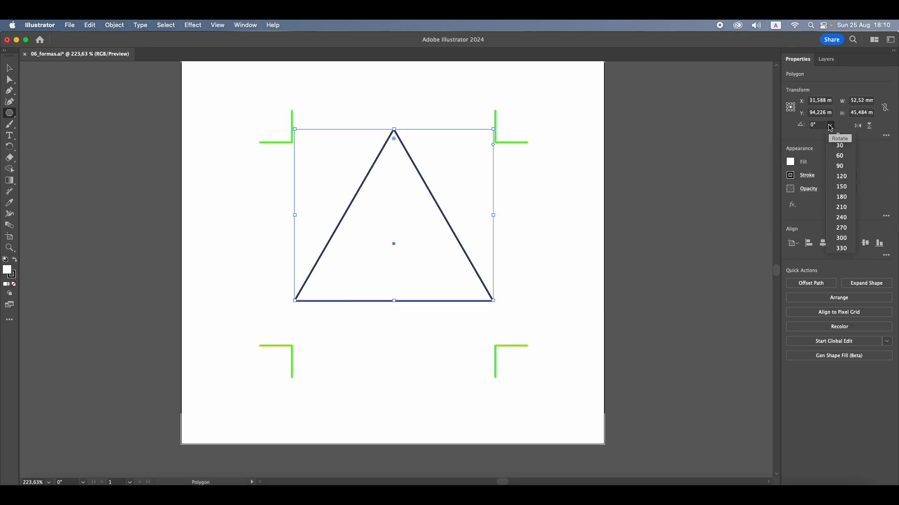
{"action": "left_click", "coordinate": [839, 165]}
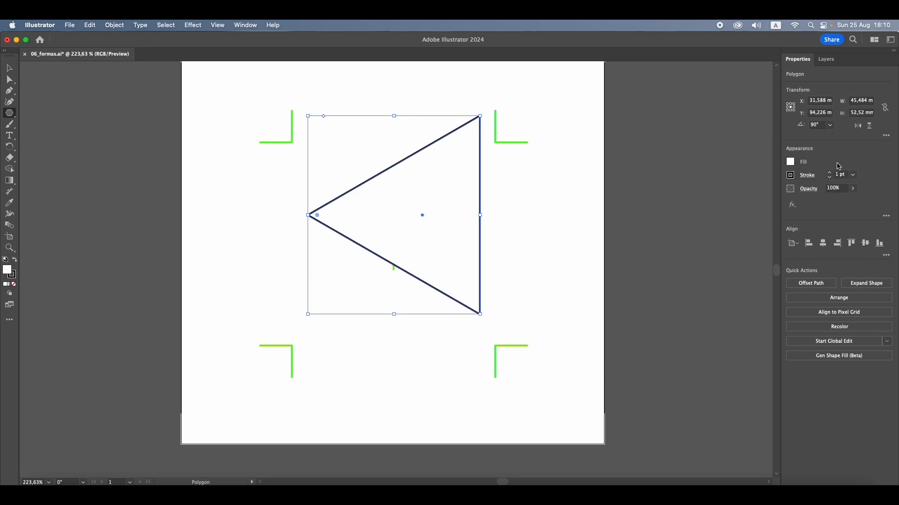
{"action": "left_click", "coordinate": [829, 125]}
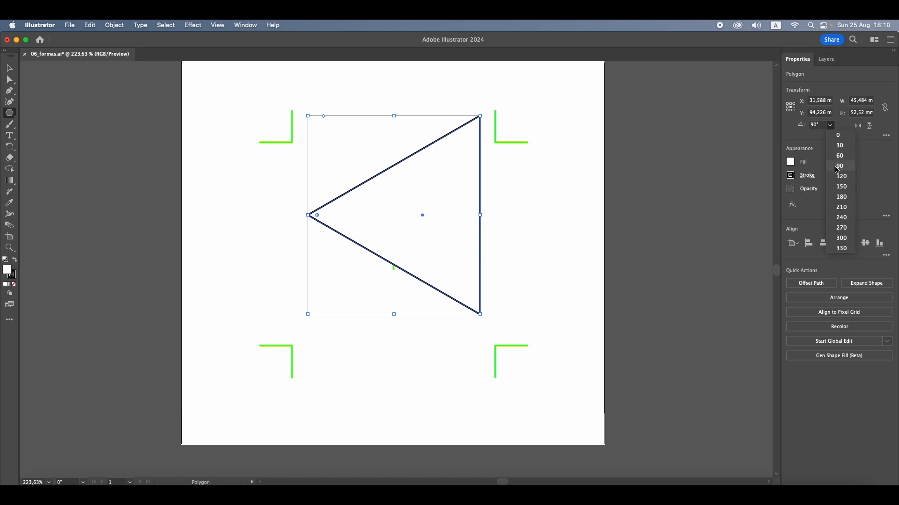
{"action": "left_click", "coordinate": [842, 196]}
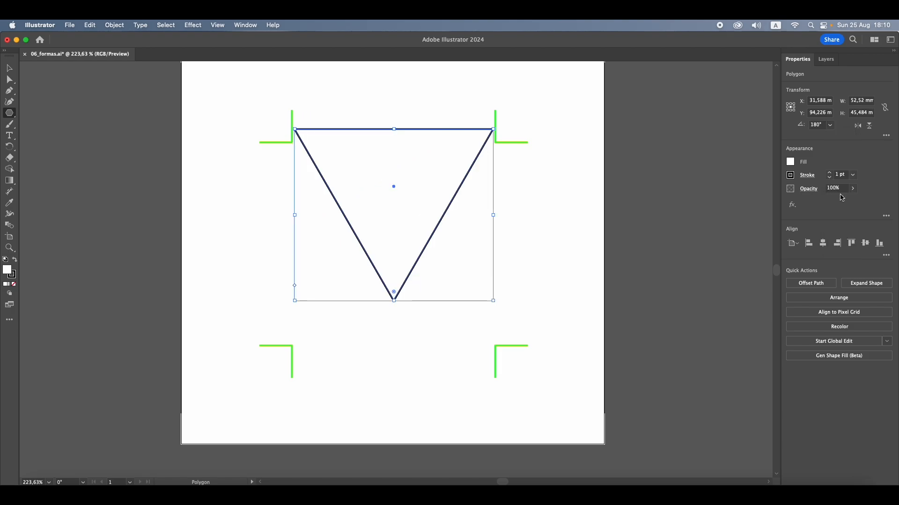
{"action": "left_click", "coordinate": [830, 126]}
{"action": "left_click", "coordinate": [841, 229]}
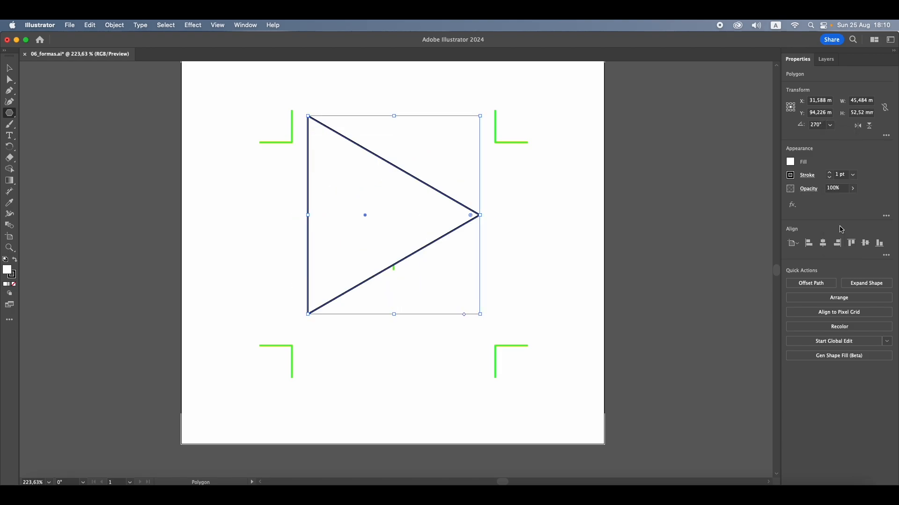
{"action": "left_click", "coordinate": [830, 125]}
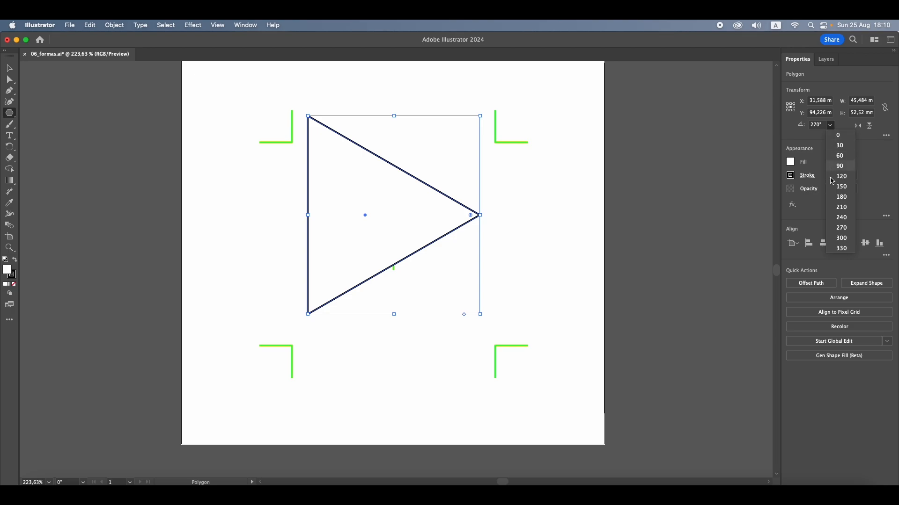
{"action": "left_click", "coordinate": [837, 135]}
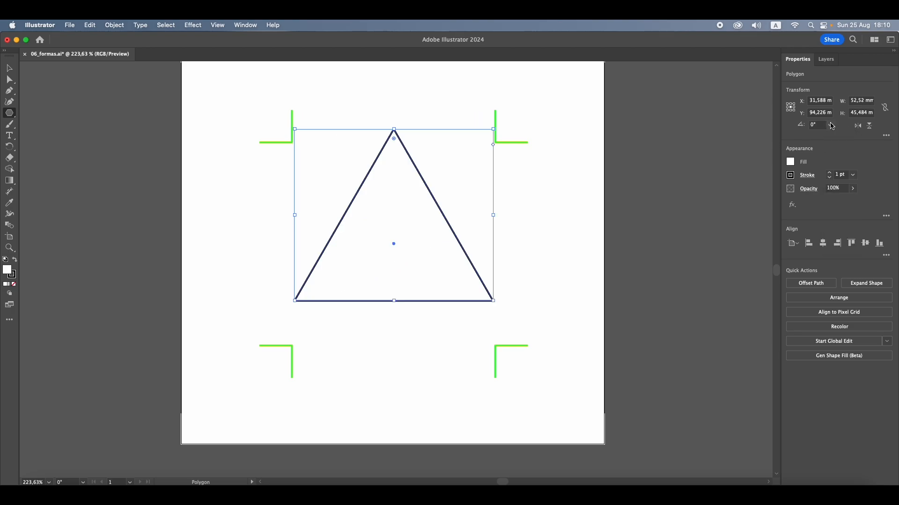
Rotate the triangle to 90°, 180° and finally 270° using the preset angles
{"action": "left_click", "coordinate": [831, 127]}
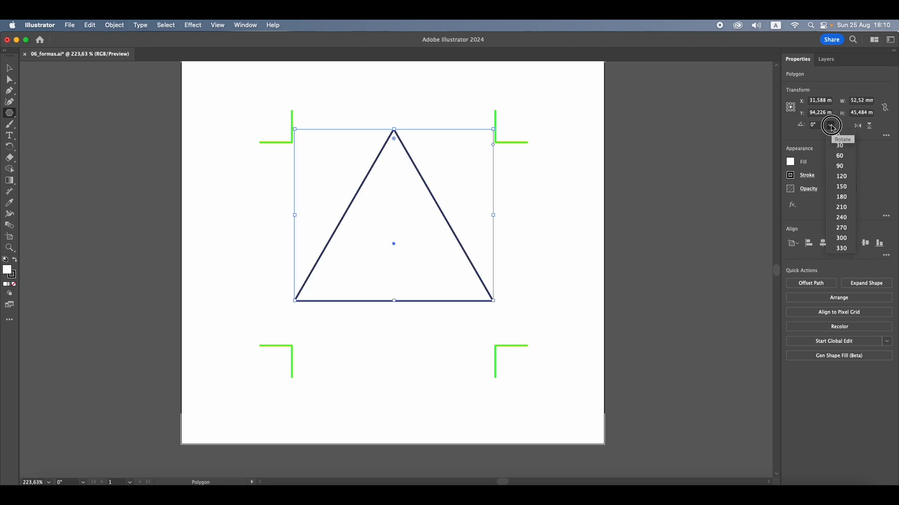
{"action": "left_click", "coordinate": [843, 171]}
{"action": "left_click", "coordinate": [829, 126]}
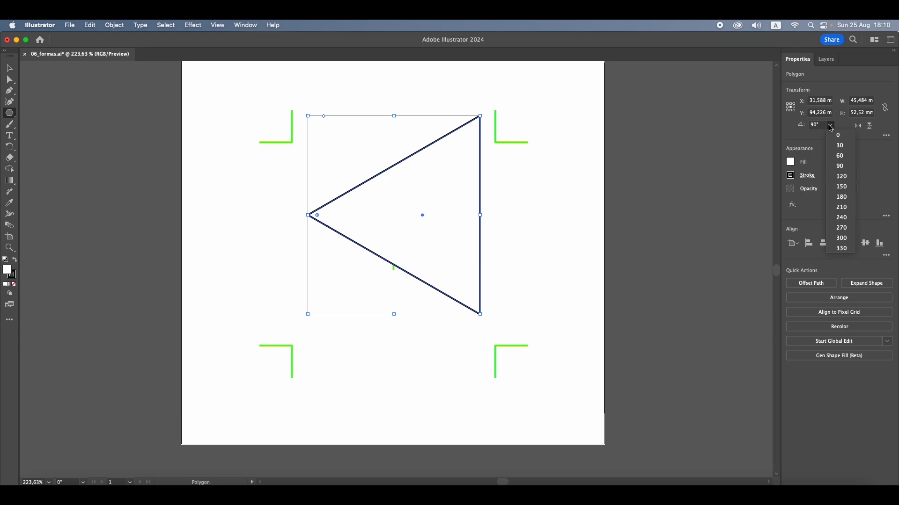
{"action": "left_click", "coordinate": [842, 198]}
{"action": "left_click", "coordinate": [830, 126]}
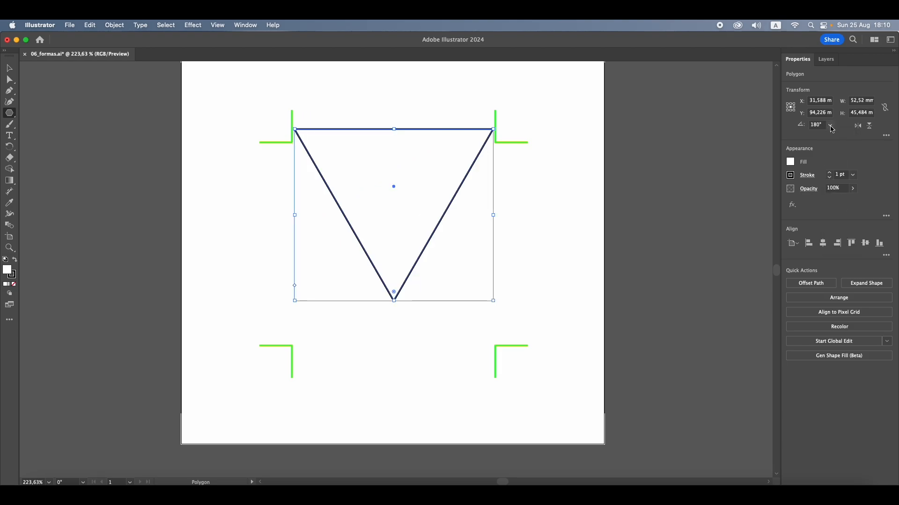
{"action": "left_click", "coordinate": [841, 228]}
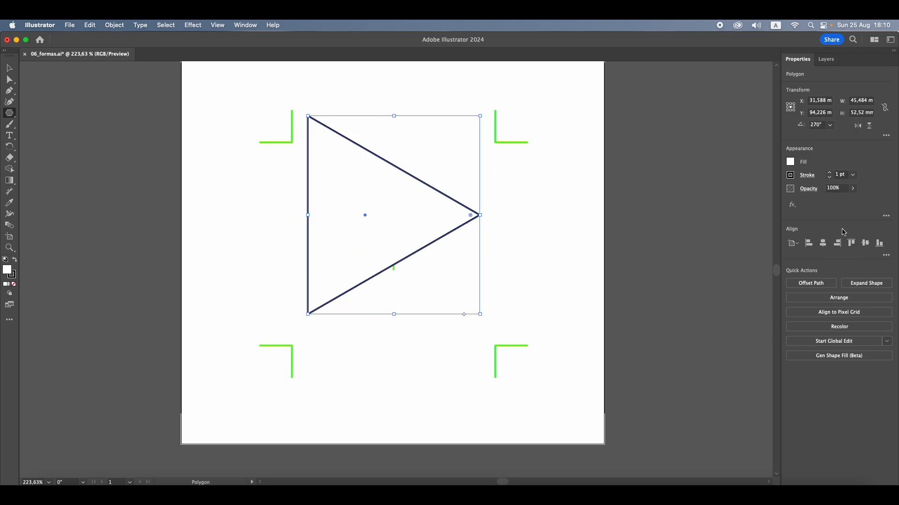
Round the triangle's corners to a radius of about 2.8 mm and raise its side count to 6
{"action": "left_click", "coordinate": [11, 70]}
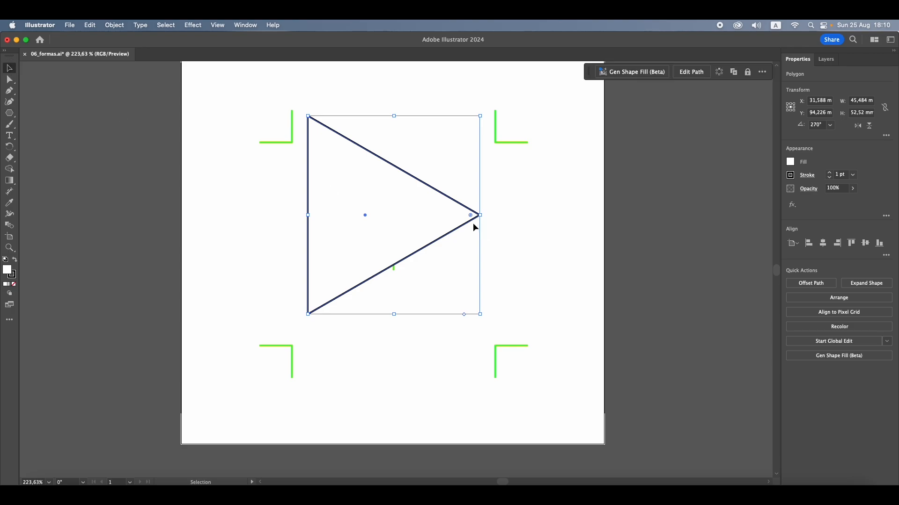
{"action": "left_click_drag", "start_coordinate": [471, 218], "coordinate": [459, 215]}
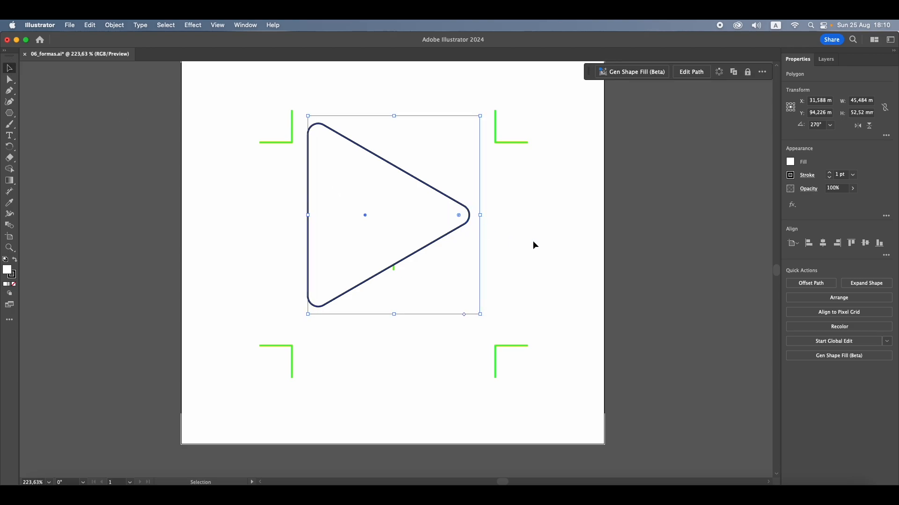
{"action": "left_click", "coordinate": [886, 136]}
{"action": "left_click", "coordinate": [860, 148]}
{"action": "left_click", "coordinate": [861, 148]}
{"action": "left_click", "coordinate": [860, 148]}
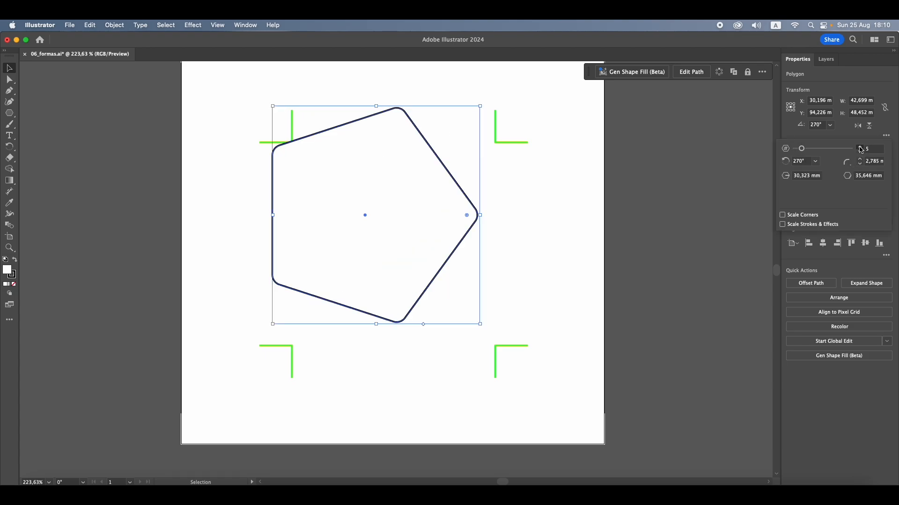
{"action": "left_click", "coordinate": [860, 148]}
Move the rounded hexagon toward the middle of the corner marks and delete it
{"action": "left_click_drag", "start_coordinate": [401, 181], "coordinate": [437, 195]}
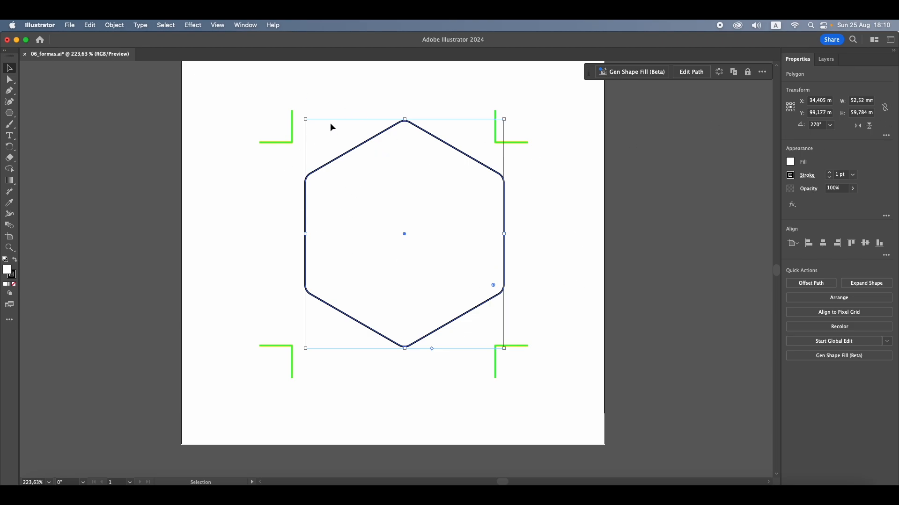
{"action": "key", "text": "Delete"}
Create a polygon with an exact radius of 40 mm and 8 sides, centred inside the upper-left corner mark
{"action": "left_click", "coordinate": [9, 113]}
{"action": "left_click", "coordinate": [330, 176]}
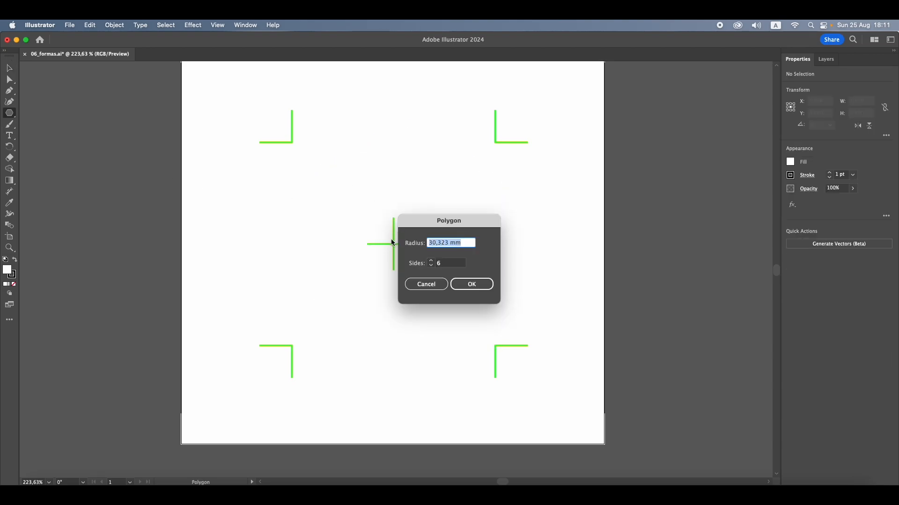
{"action": "type", "text": "40"}
{"action": "left_click", "coordinate": [430, 265]}
{"action": "left_click", "coordinate": [430, 265]}
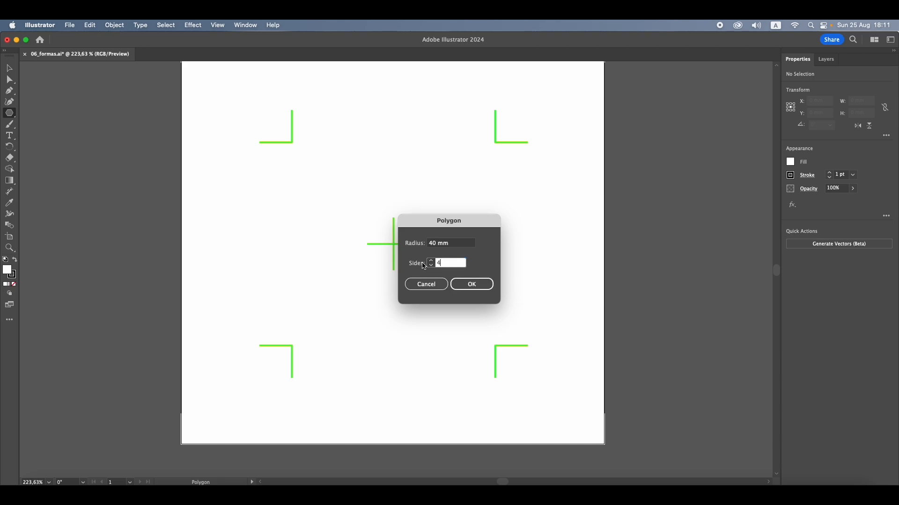
{"action": "left_click", "coordinate": [430, 261]}
{"action": "left_click", "coordinate": [431, 262]}
{"action": "left_click", "coordinate": [472, 284]}
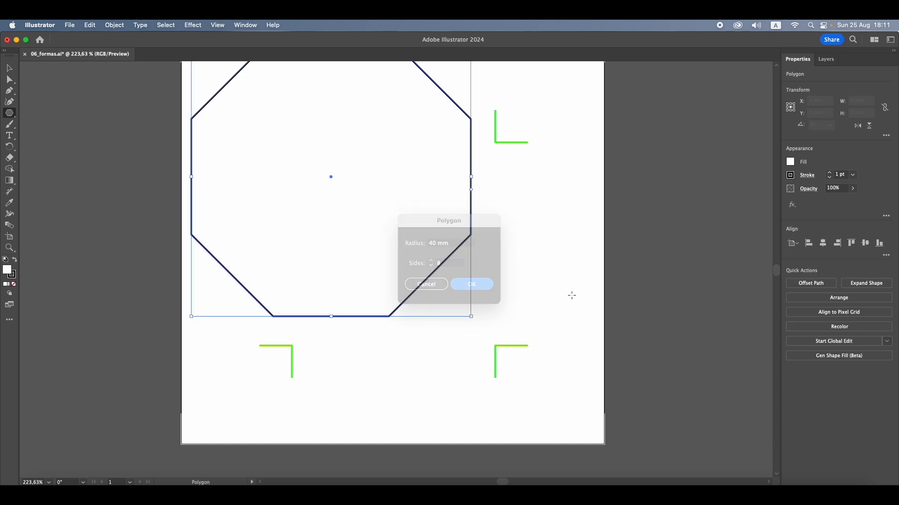
Move the octagon to the middle of the corner marks and delete it
{"action": "left_click", "coordinate": [9, 69]}
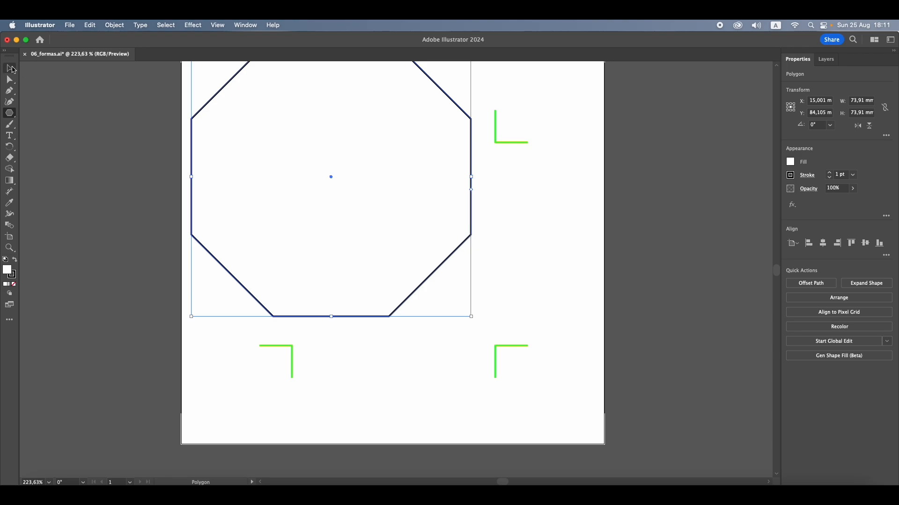
{"action": "left_click_drag", "start_coordinate": [328, 146], "coordinate": [391, 204]}
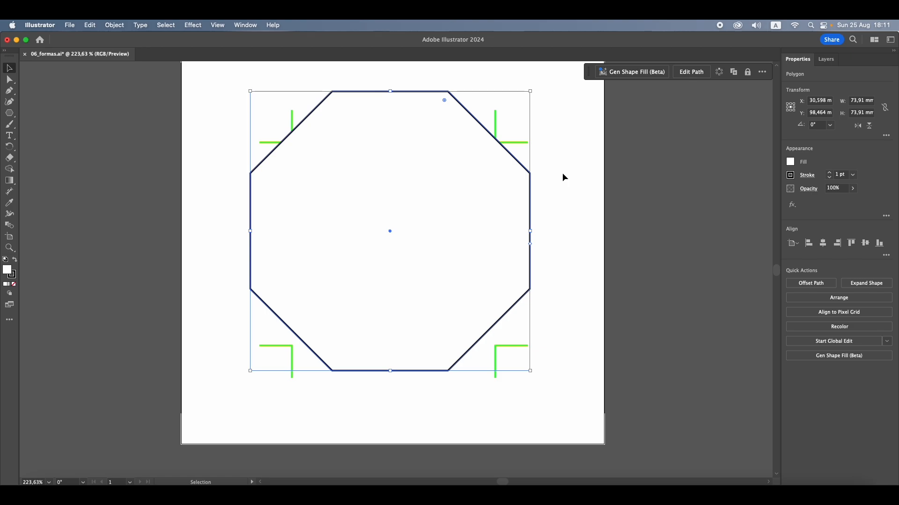
{"action": "key", "text": "Delete"}
Draw an upright five-pointed star about 61 mm wide and 58 mm high outward from the centre cross with the Star tool
{"action": "left_click_drag", "start_coordinate": [9, 113], "coordinate": [56, 150]}
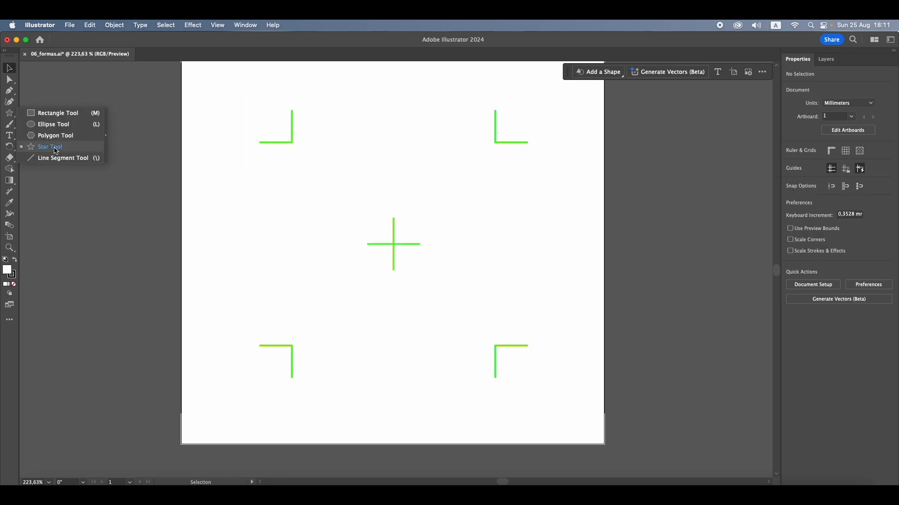
{"action": "left_click", "coordinate": [53, 146]}
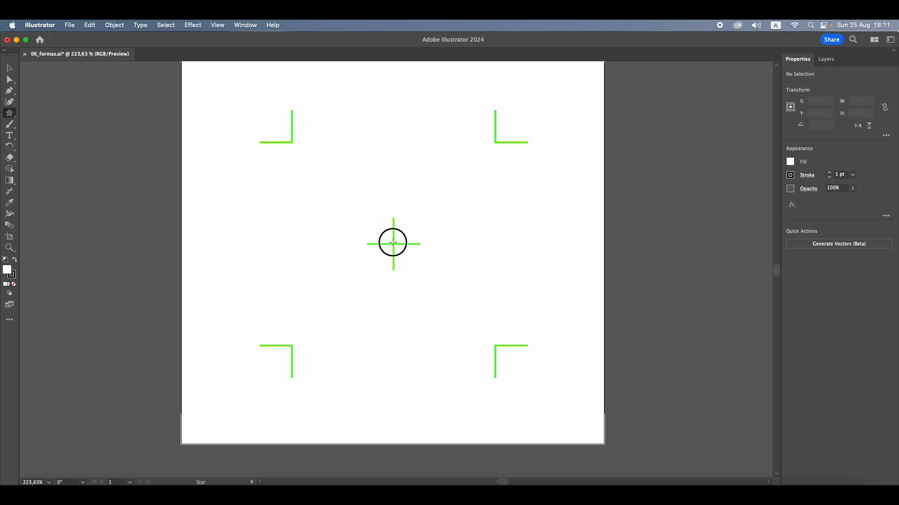
{"action": "left_click_drag", "start_coordinate": [393, 243], "coordinate": [313, 149]}
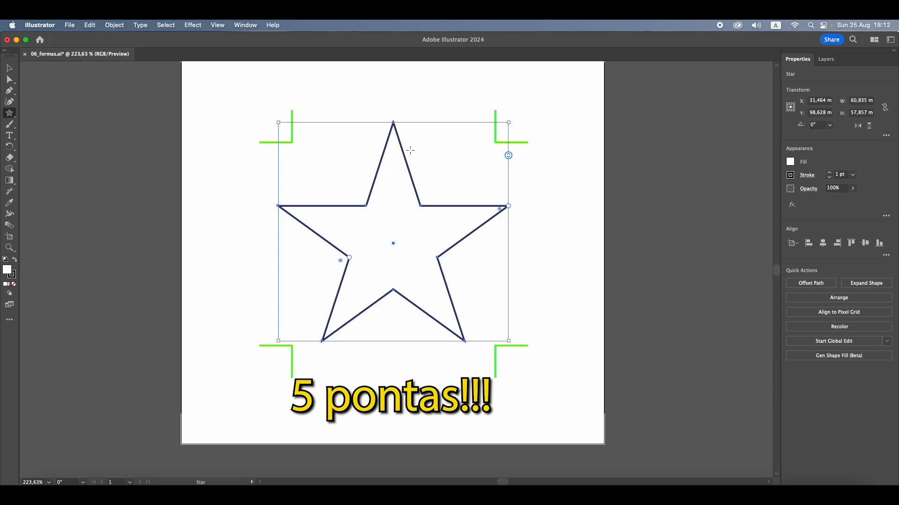
{"action": "scroll", "coordinate": [489, 162], "scroll_direction": "down", "scroll_amount": 1}
{"action": "scroll", "coordinate": [489, 163], "scroll_direction": "right", "scroll_amount": 1}
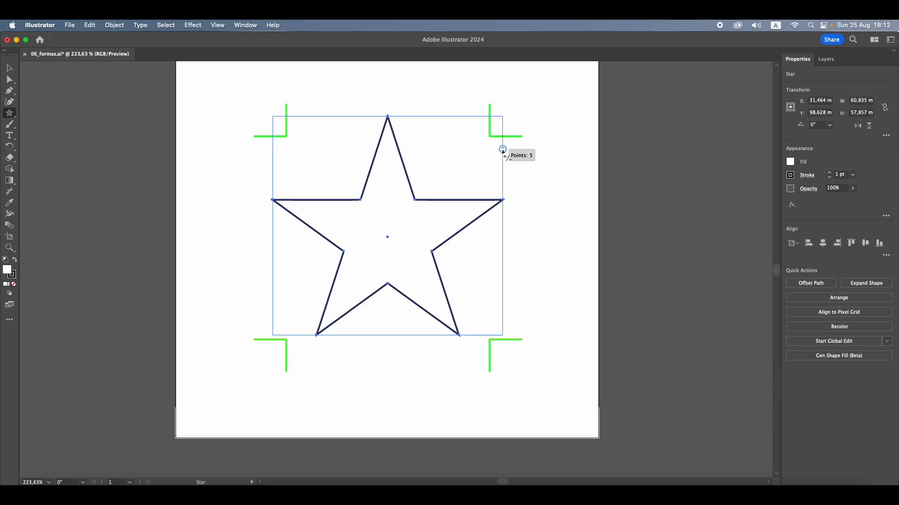
Try out the star's point-count control and push its inner vertices slightly outward to make the arms wider
{"action": "mouse_move", "coordinate": [503, 150]}
{"action": "left_mouse_down"}
{"action": "mouse_move", "coordinate": [502, 271]}
{"action": "mouse_move", "coordinate": [508, 130]}
{"action": "mouse_move", "coordinate": [507, 237]}
{"action": "mouse_move", "coordinate": [508, 132]}
{"action": "mouse_move", "coordinate": [506, 150]}
{"action": "left_mouse_up"}
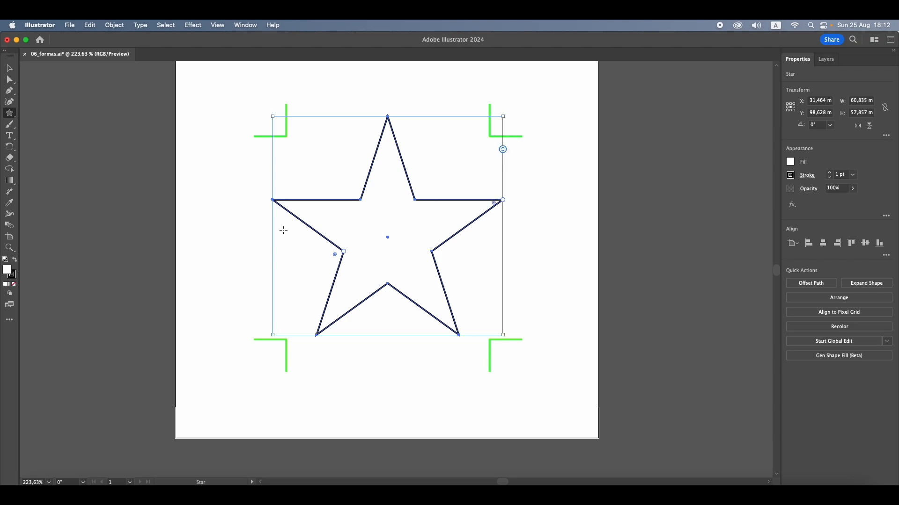
{"action": "mouse_move", "coordinate": [346, 250]}
{"action": "left_mouse_down"}
{"action": "mouse_move", "coordinate": [308, 274]}
{"action": "mouse_move", "coordinate": [376, 248]}
{"action": "mouse_move", "coordinate": [312, 273]}
{"action": "mouse_move", "coordinate": [338, 259]}
{"action": "left_mouse_up"}
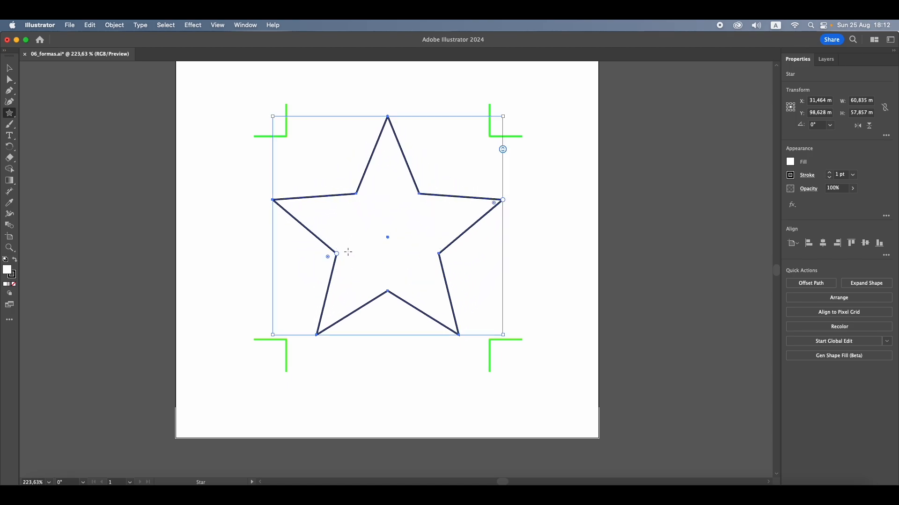
Round the star's outer points until it is about 54 mm wide and 52 mm high, and try out its point-count control
{"action": "left_click_drag", "start_coordinate": [495, 204], "coordinate": [481, 207]}
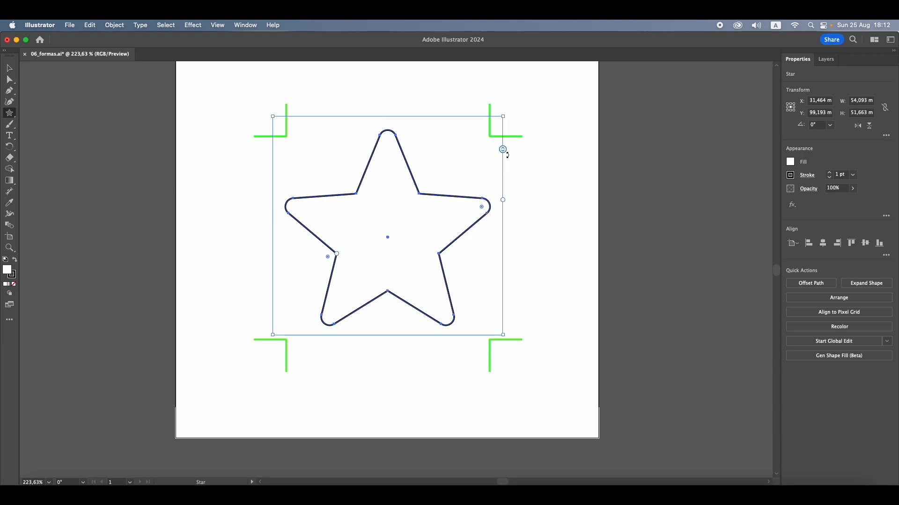
{"action": "left_click_drag", "start_coordinate": [503, 150], "coordinate": [505, 174]}
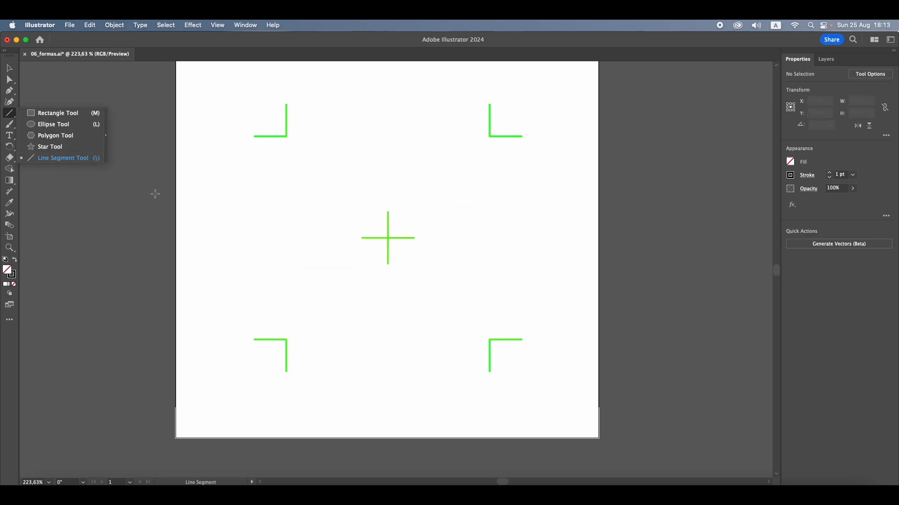
Draw a 45° diagonal line from the upper-left corner mark towards the lower-right one, about 52 mm wide and high, and undo it
{"action": "mouse_move", "coordinate": [287, 137]}
{"action": "left_mouse_down"}
{"action": "mouse_move", "coordinate": [489, 340]}
{"action": "mouse_move", "coordinate": [487, 138]}
{"action": "mouse_move", "coordinate": [471, 261]}
{"action": "mouse_move", "coordinate": [313, 329]}
{"action": "mouse_move", "coordinate": [319, 338]}
{"action": "mouse_move", "coordinate": [457, 259]}
{"action": "mouse_move", "coordinate": [472, 173]}
{"action": "mouse_move", "coordinate": [497, 146]}
{"action": "mouse_move", "coordinate": [421, 305]}
{"action": "mouse_move", "coordinate": [478, 247]}
{"action": "mouse_move", "coordinate": [395, 273]}
{"action": "mouse_move", "coordinate": [385, 267]}
{"action": "mouse_move", "coordinate": [486, 155]}
{"action": "left_mouse_up"}
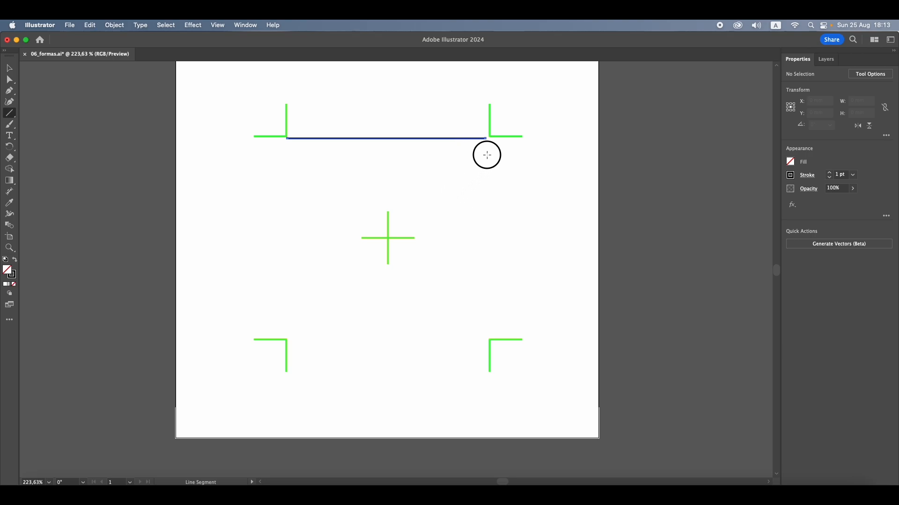
{"action": "left_click_drag", "start_coordinate": [473, 202], "coordinate": [467, 216]}
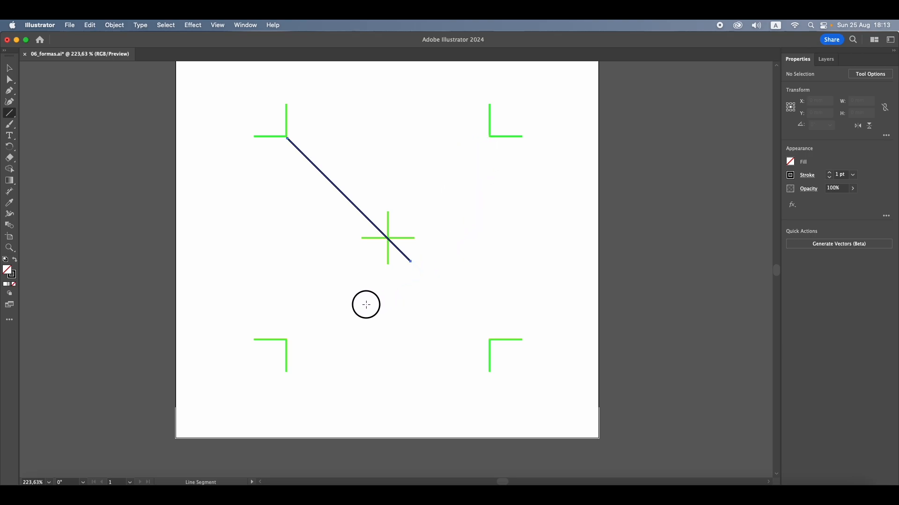
{"action": "left_click_drag", "start_coordinate": [366, 304], "coordinate": [495, 324]}
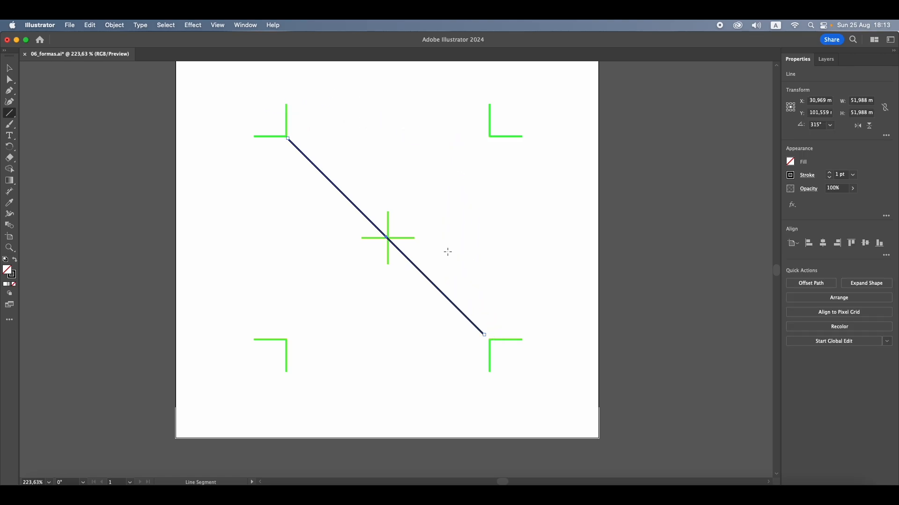
{"action": "key", "text": "super+z"}
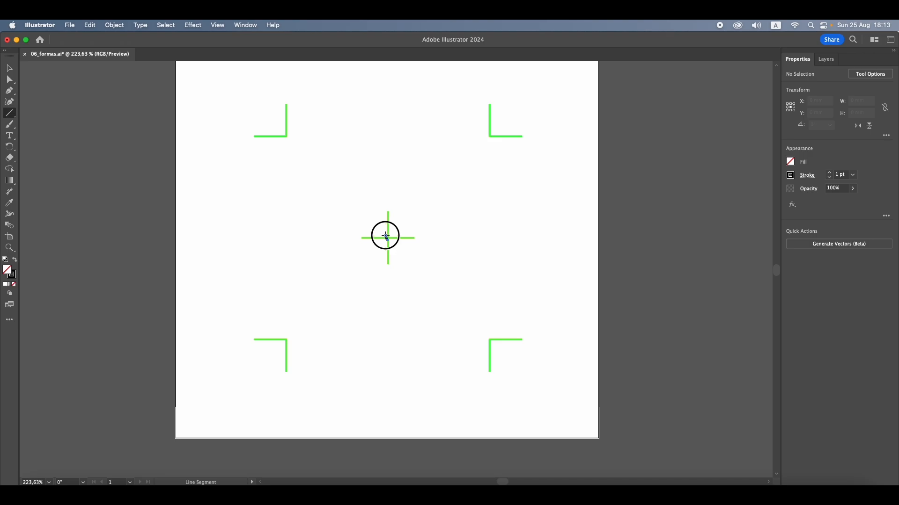
Draw a vertical line about 53 mm long outward from the centre cross with the Line Segment tool
{"action": "left_click_drag", "start_coordinate": [386, 236], "coordinate": [466, 215]}
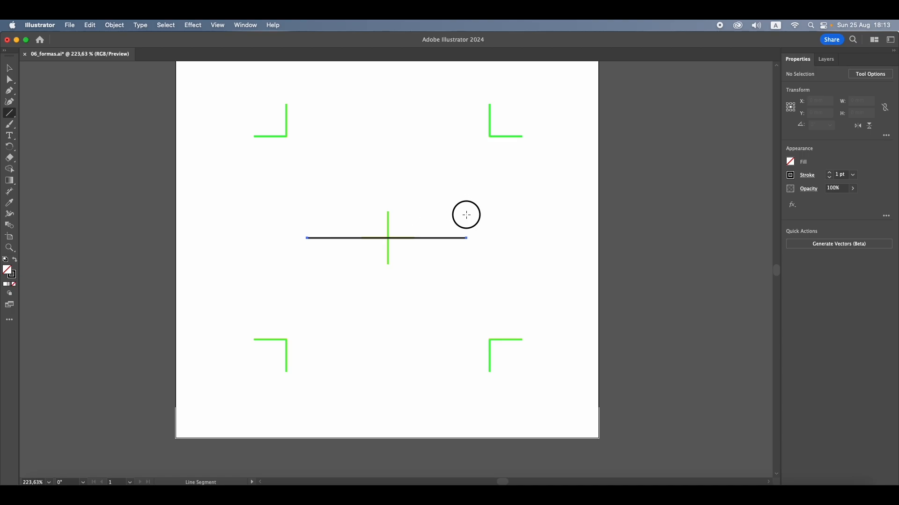
{"action": "left_click_drag", "start_coordinate": [467, 252], "coordinate": [385, 138]}
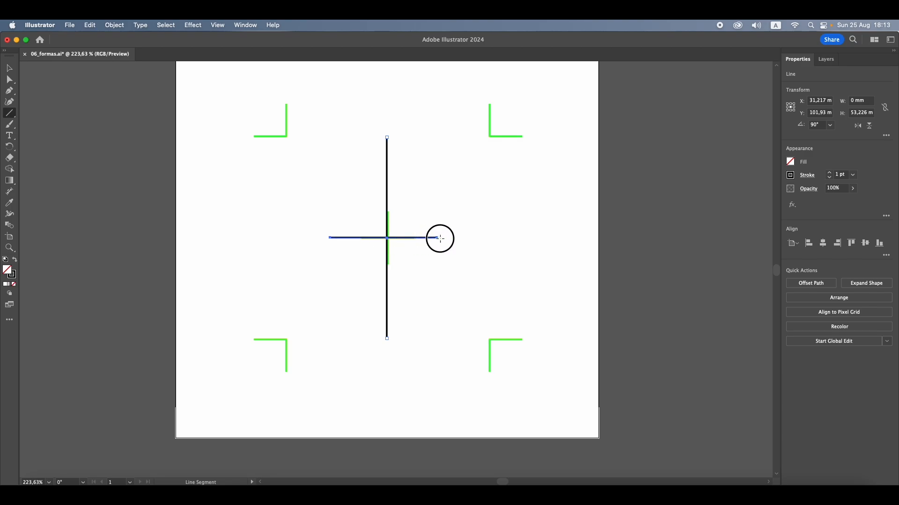